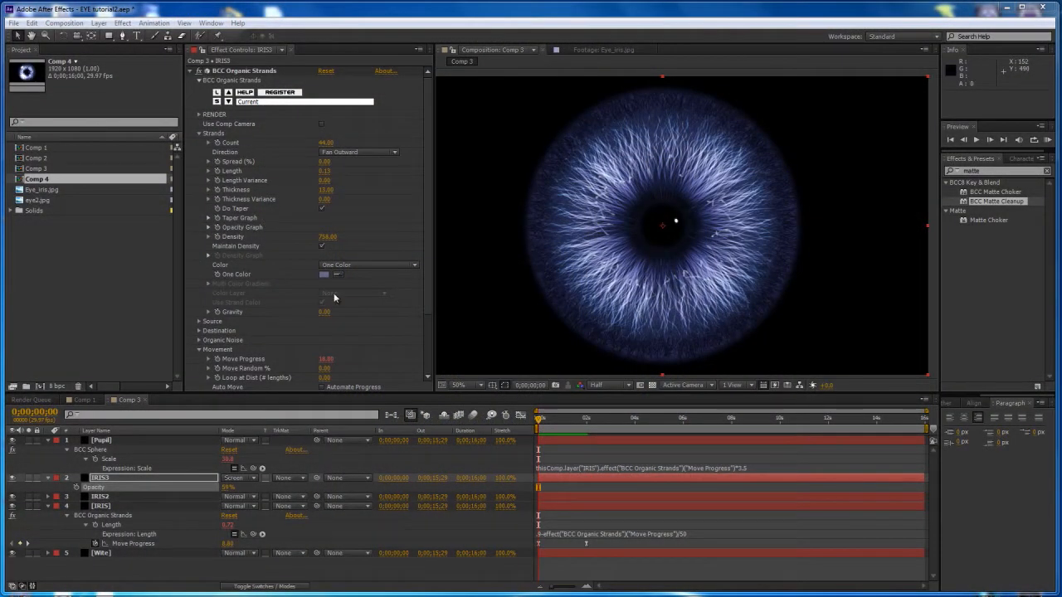
- Scrub through the pupil dilation animation in Comp 3 and compare it with the still eye in Comp 1
drag(539, 421, 562, 424)
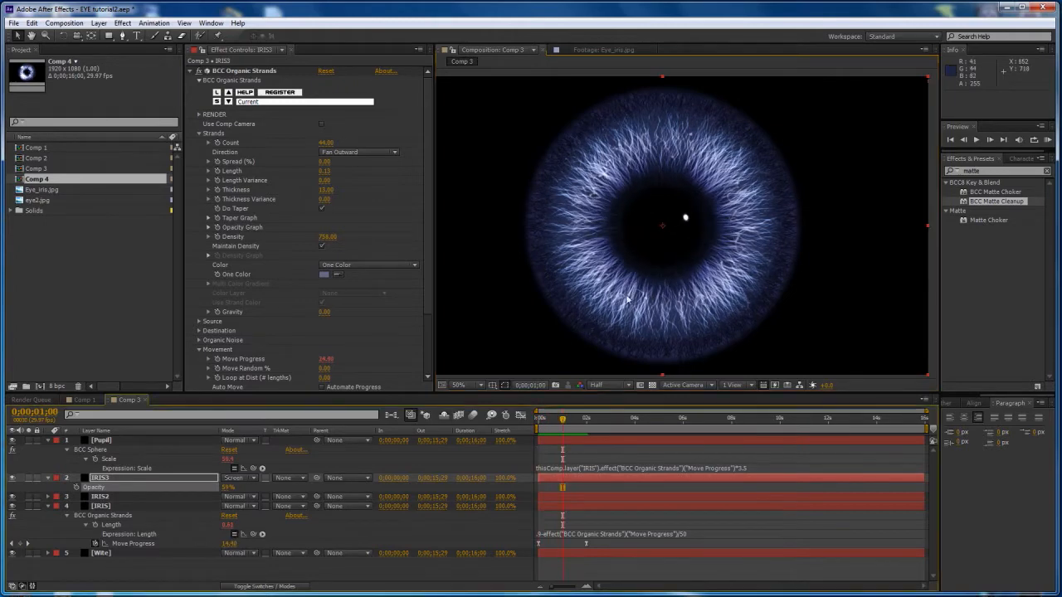
click(84, 399)
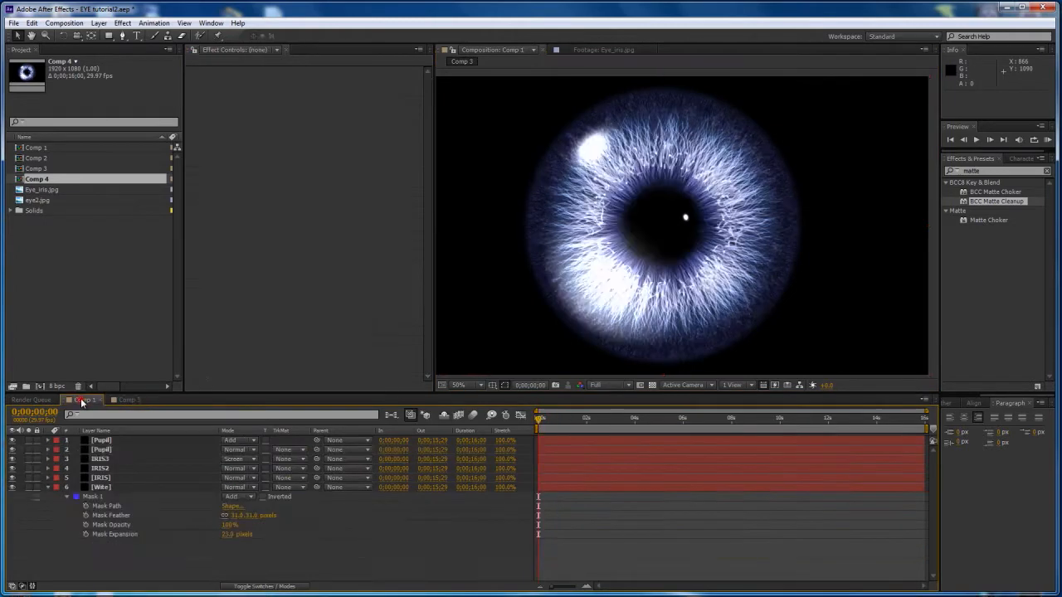
click(128, 400)
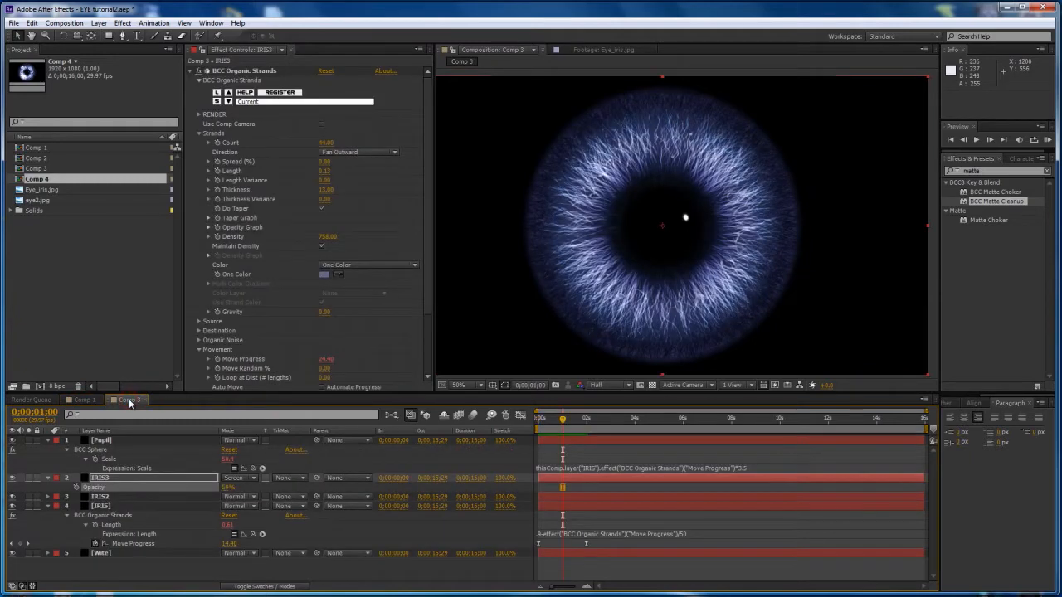
mouse_move(563, 417)
mouse_down()
mouse_move(541, 419)
mouse_move(580, 419)
mouse_move(542, 419)
mouse_move(566, 425)
mouse_up()
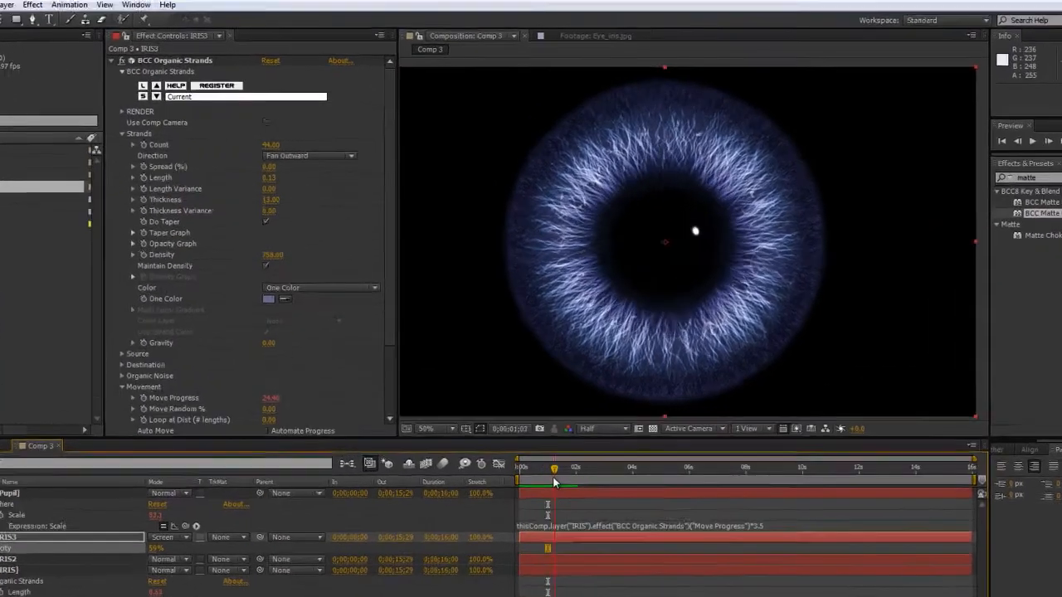
drag(554, 479, 529, 474)
scroll(597, 337, up, 1)
drag(503, 535, 537, 539)
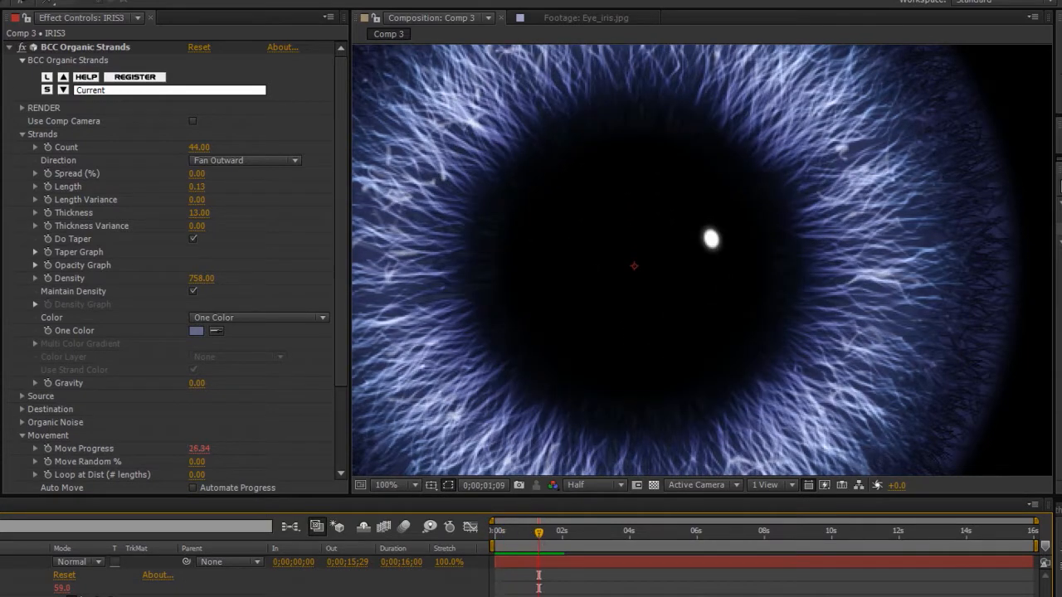
mouse_move(525, 536)
mouse_down()
mouse_move(490, 533)
mouse_move(559, 537)
mouse_move(492, 540)
mouse_move(540, 548)
mouse_up()
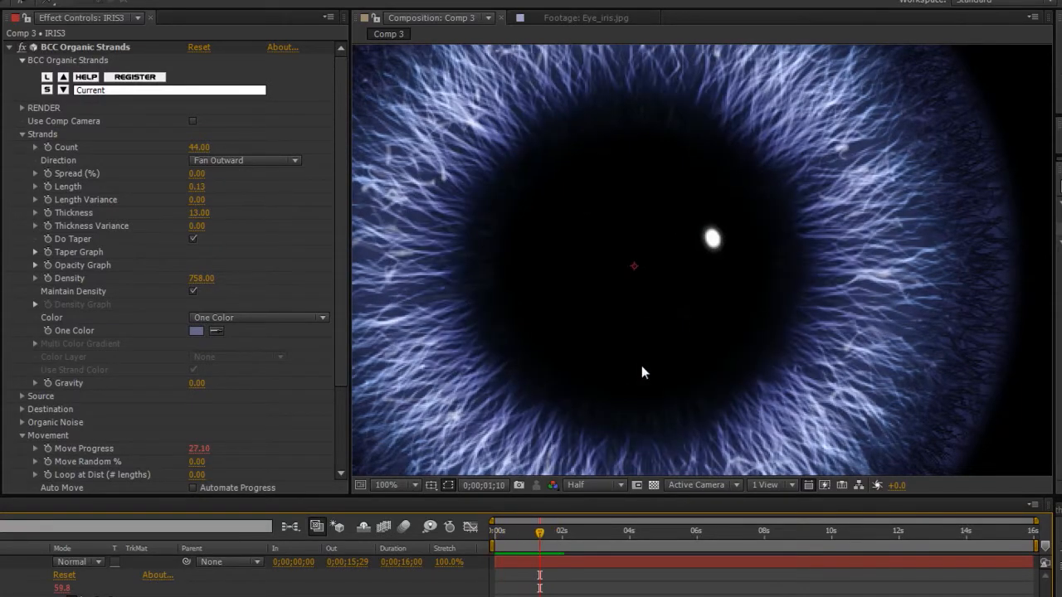
mouse_move(538, 535)
mouse_down()
mouse_move(481, 539)
mouse_move(544, 543)
mouse_up()
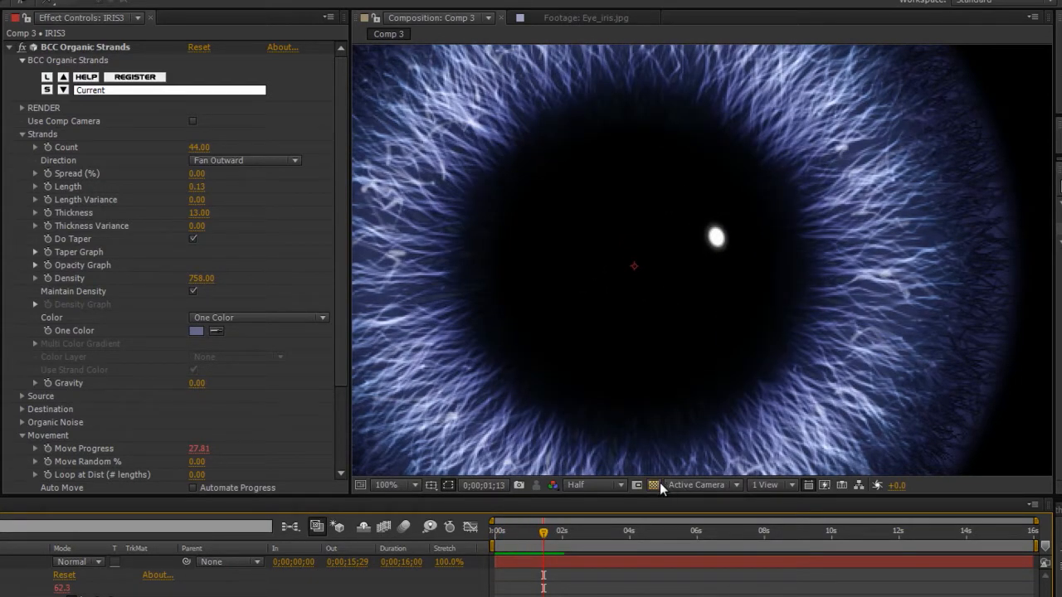
mouse_move(544, 537)
mouse_down()
mouse_move(495, 539)
mouse_move(556, 547)
mouse_up()
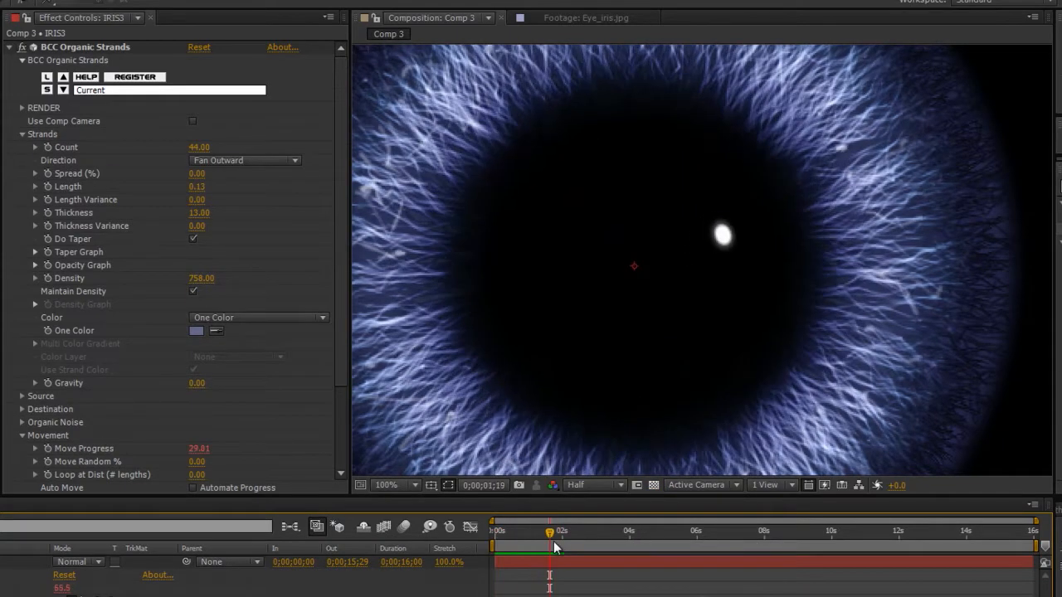
mouse_move(549, 539)
mouse_down()
mouse_move(494, 539)
mouse_move(531, 543)
mouse_up()
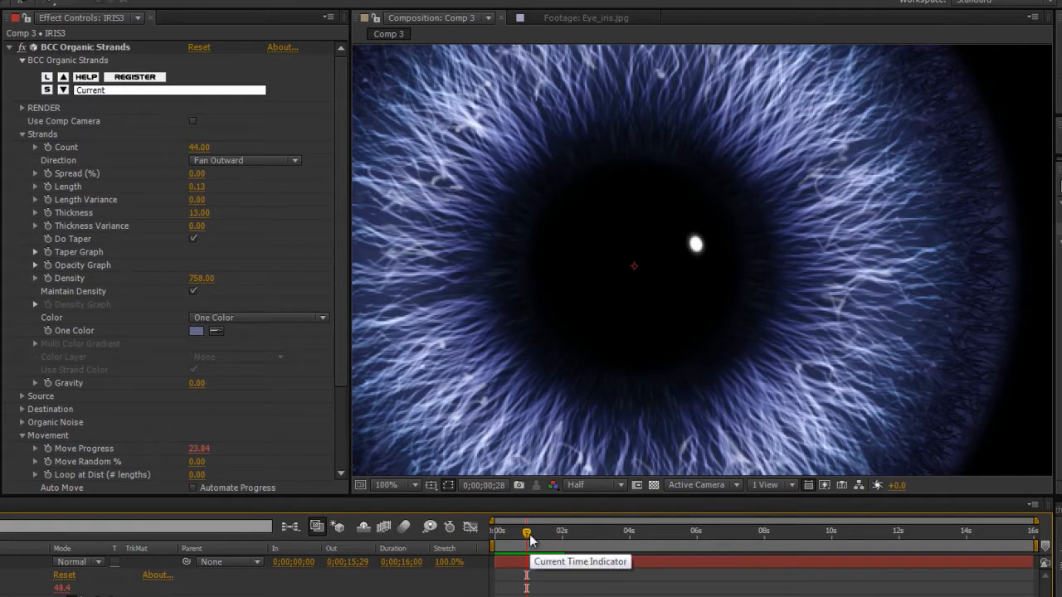
drag(531, 541, 459, 548)
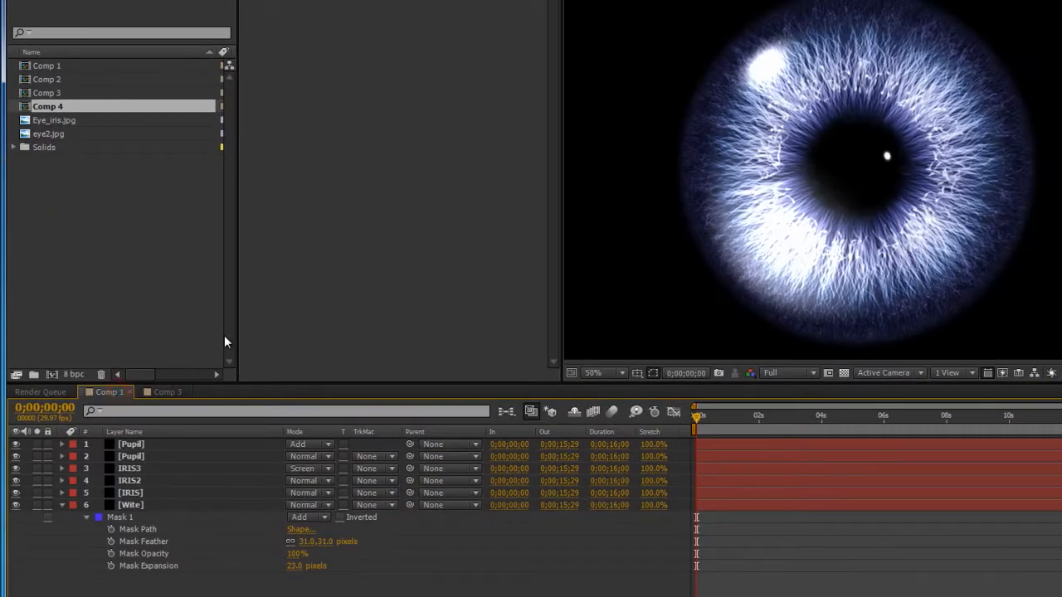
- Duplicate Comp 1, then delete the topmost Pupil layer, set to Add mode, from the opened copy
click(49, 66)
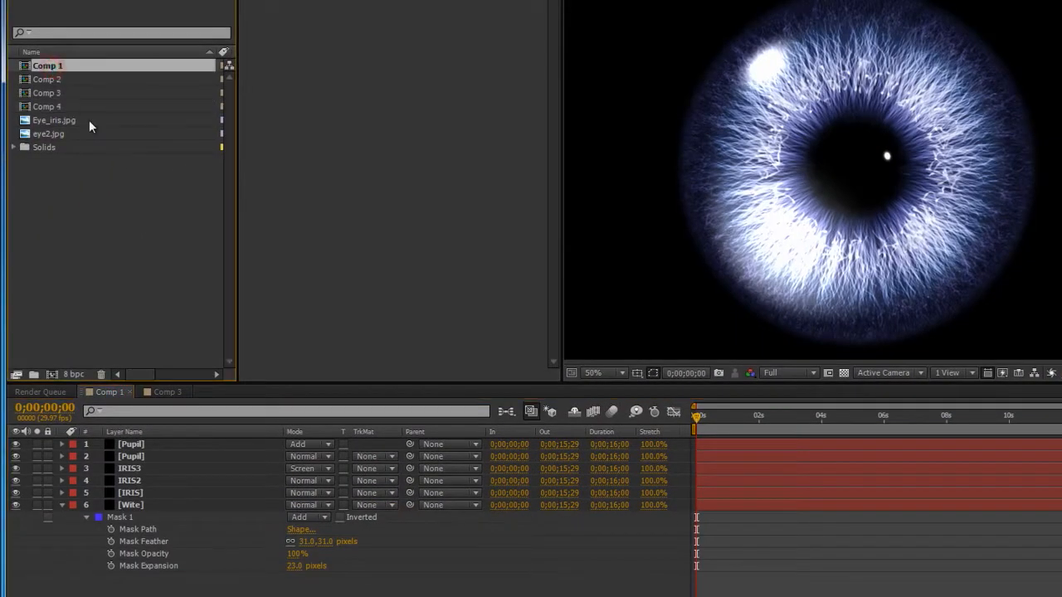
key(ctrl+d)
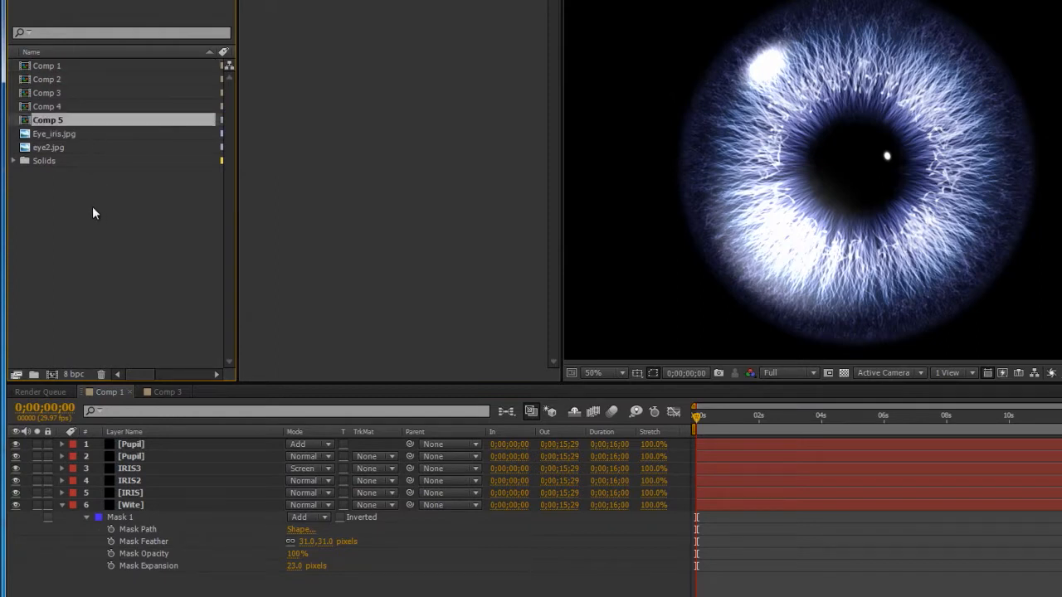
double_click(25, 120)
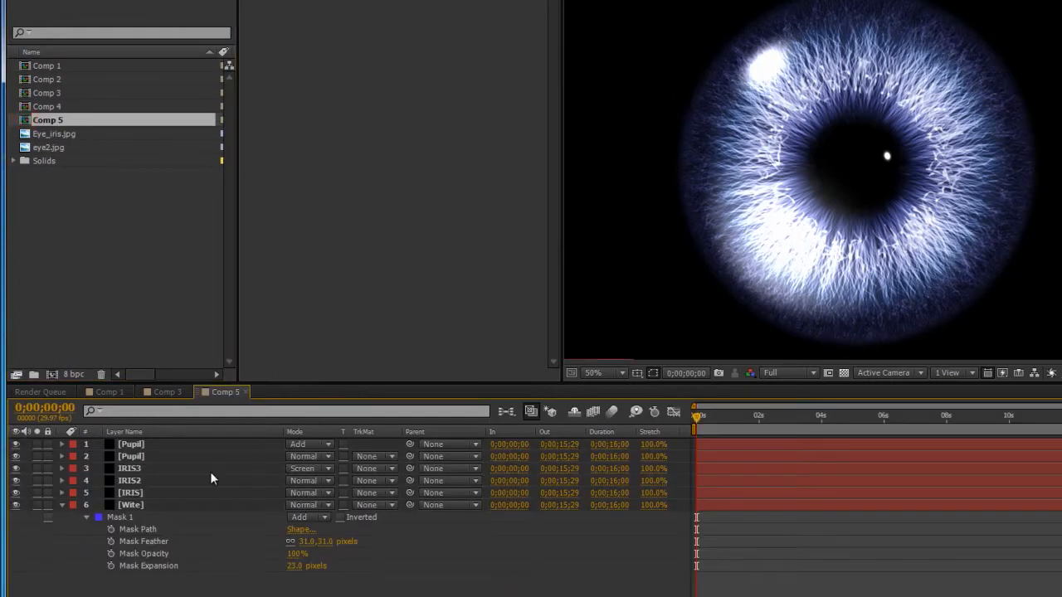
click(128, 445)
key(Delete)
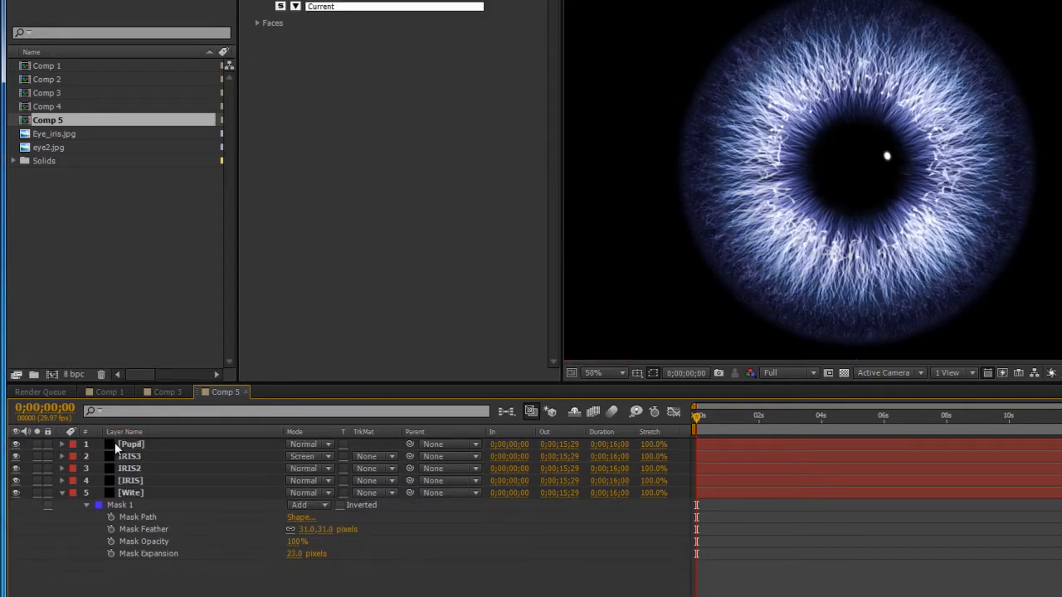
- Disable Fractal Noise and BCC Tritone on the Wite layer and hide the IRIS2 layer
click(128, 492)
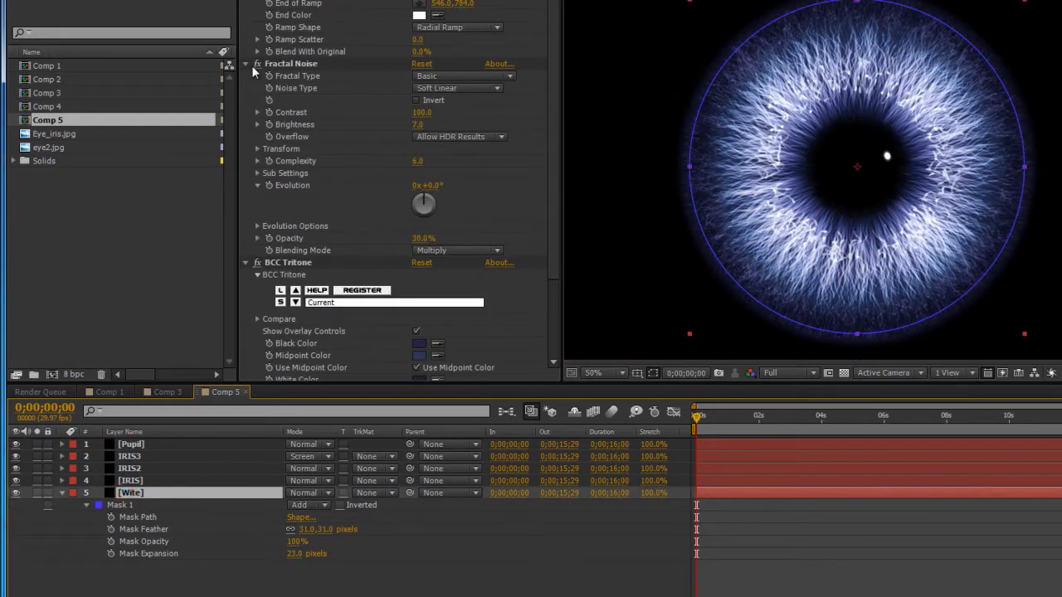
click(257, 263)
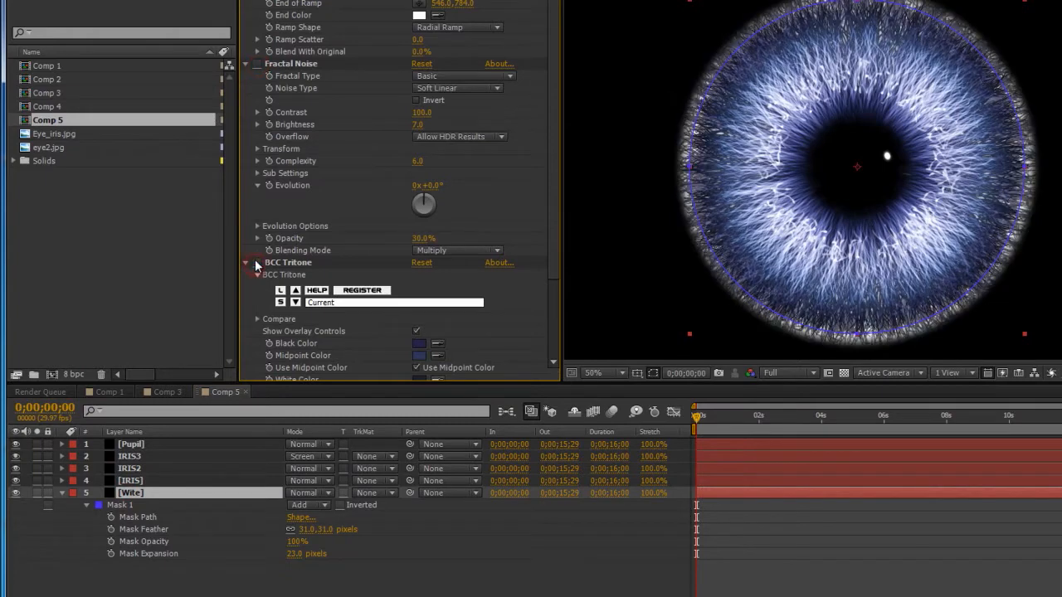
click(130, 468)
click(16, 468)
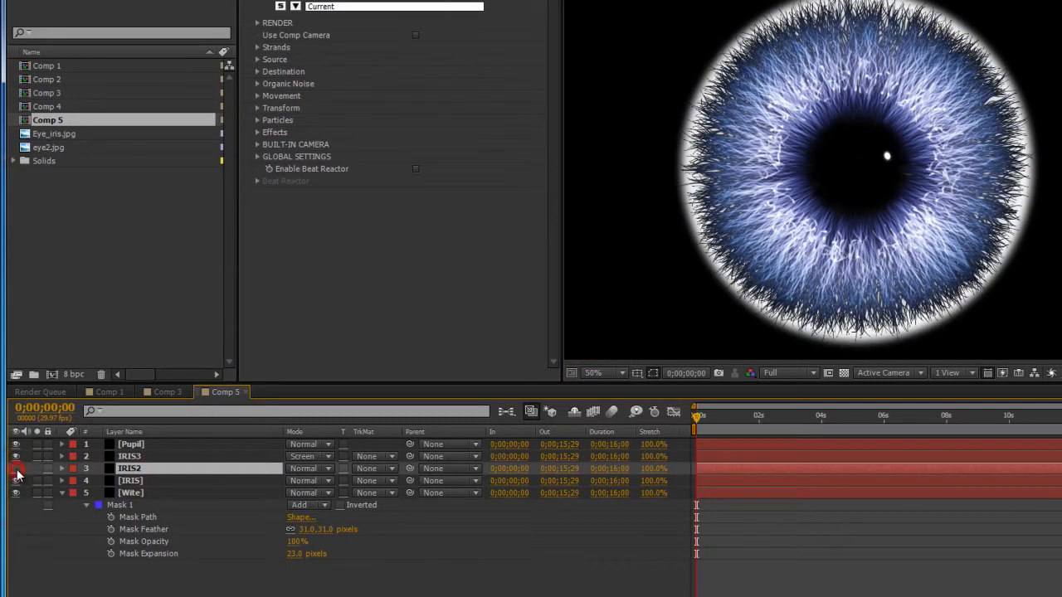
- In the IRIS layer's Organic Strands settings, set strand Count to 300, Thickness to 15 and Density to 207
click(129, 481)
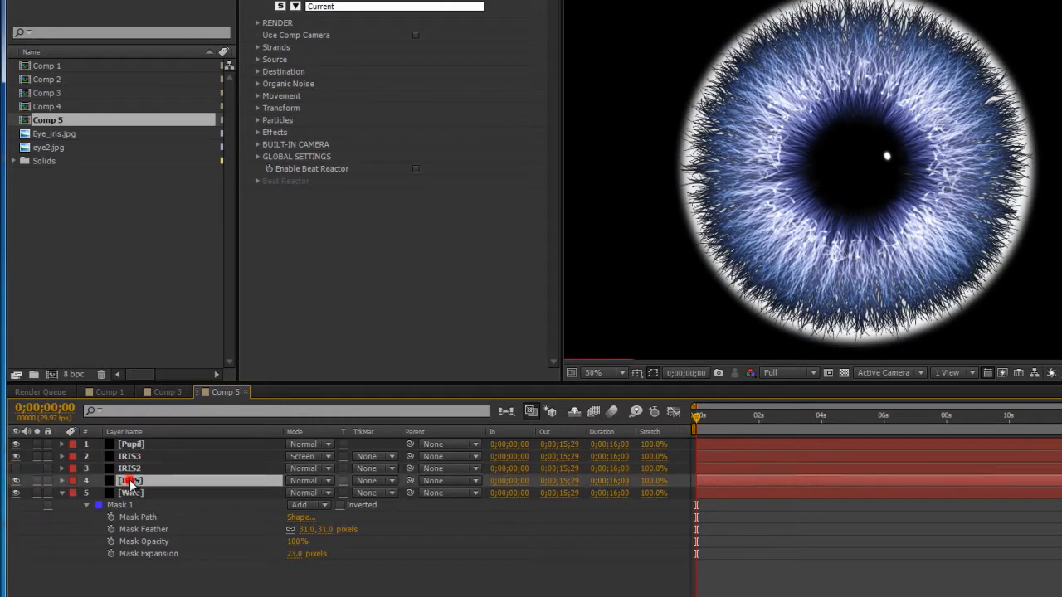
click(258, 48)
click(424, 59)
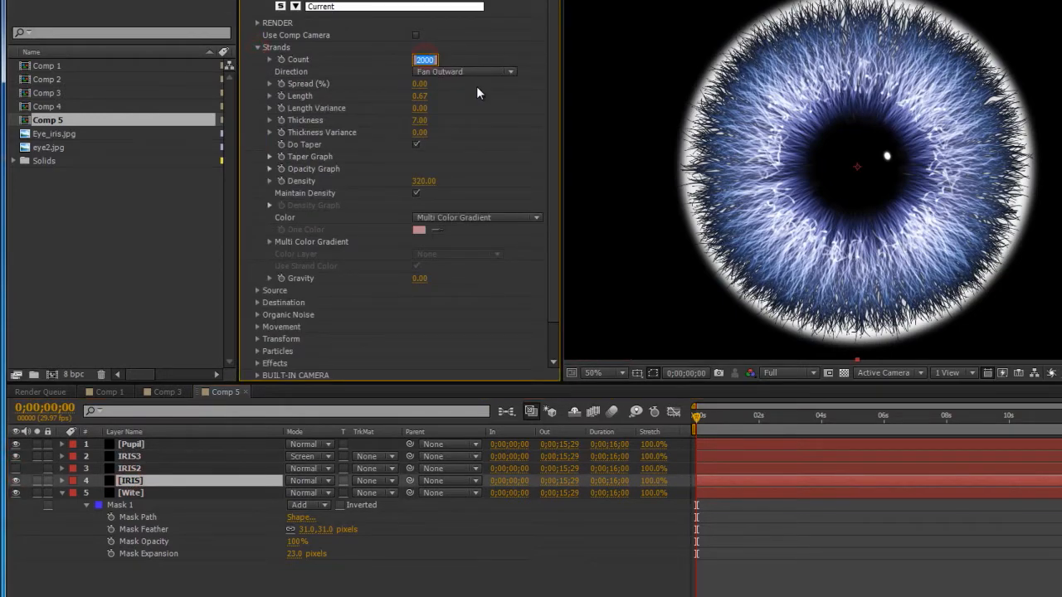
text(300)
key(Return)
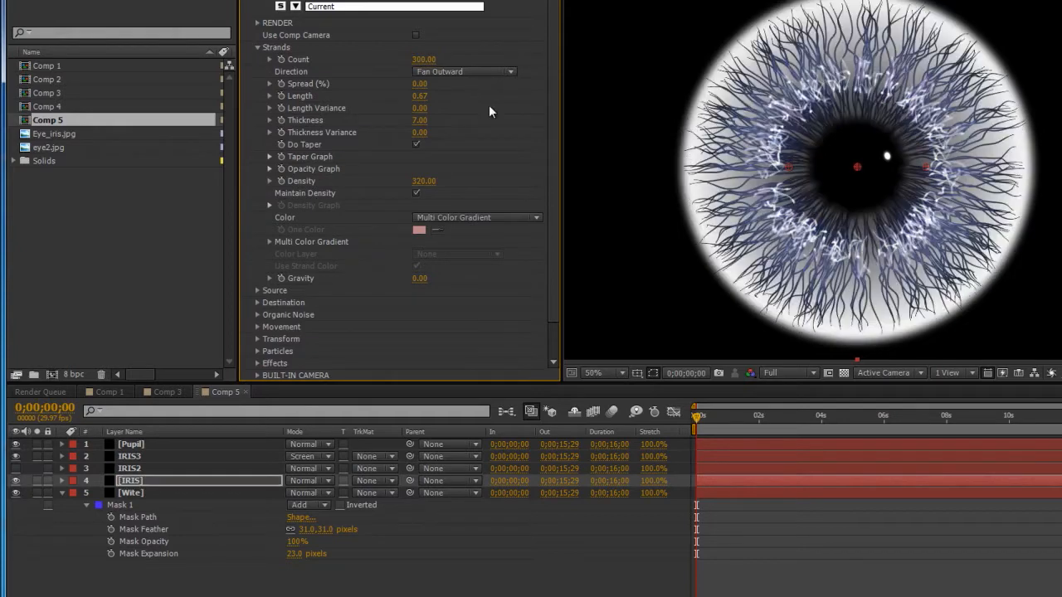
drag(422, 120, 425, 121)
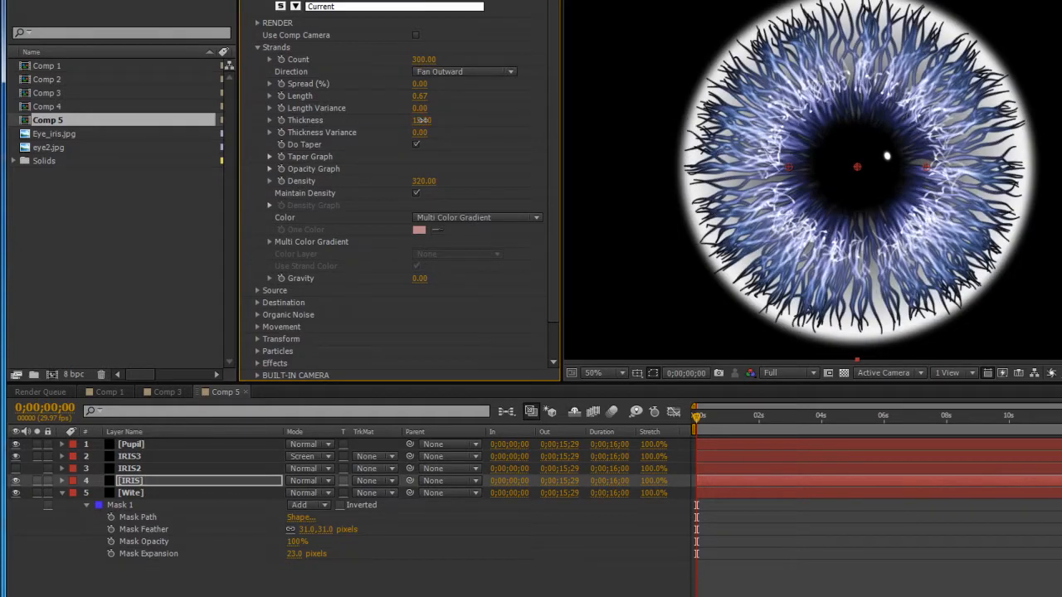
drag(398, 179, 334, 178)
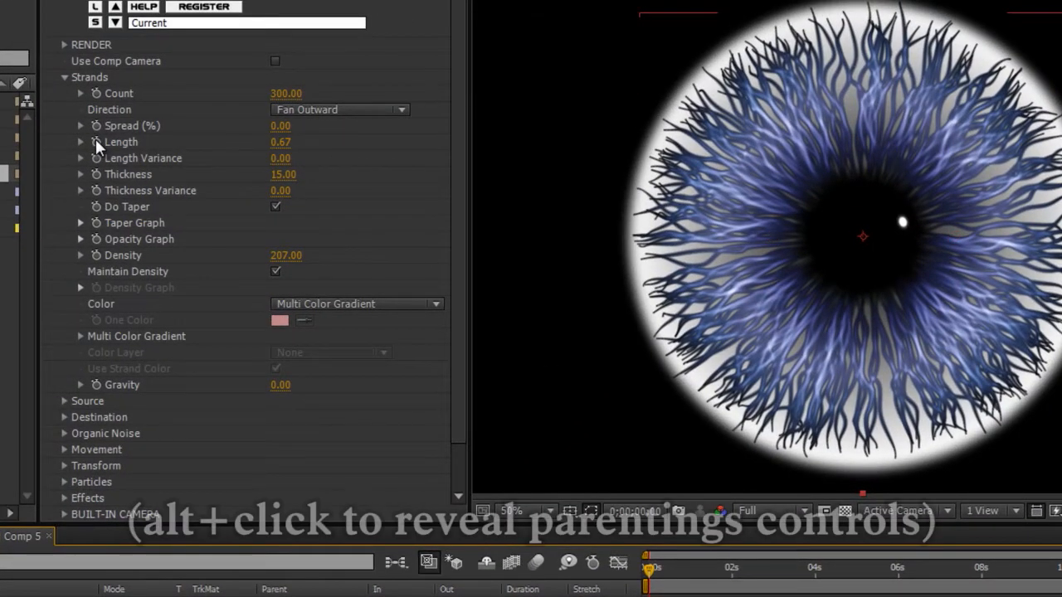
- Add expressions to the IRIS layer's strand Length and Move Progress, and reveal only those linked parameters in the timeline
alt+click(95, 142)
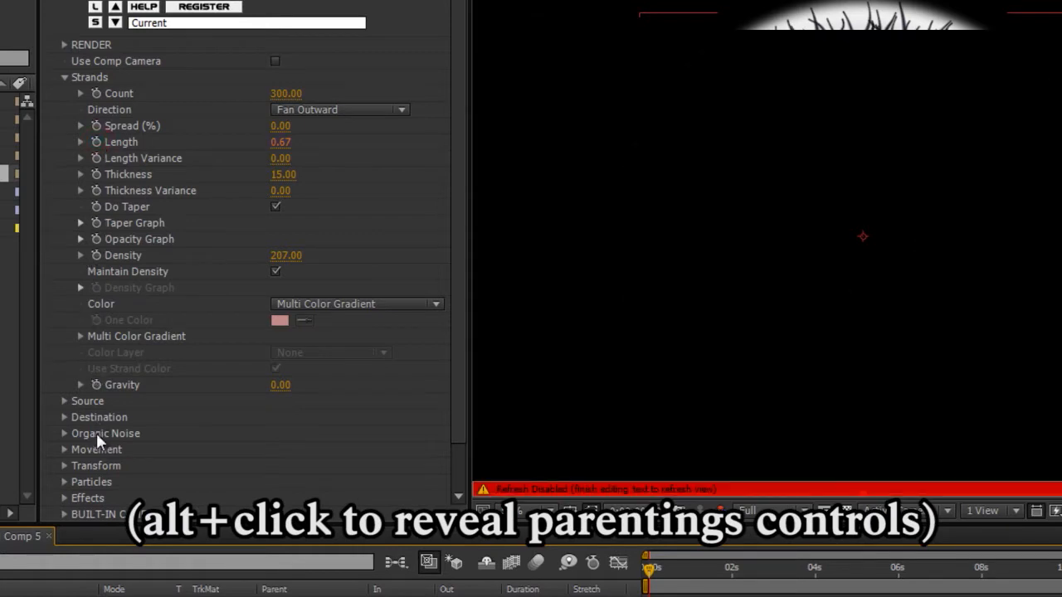
scroll(91, 415, down, 3)
click(63, 399)
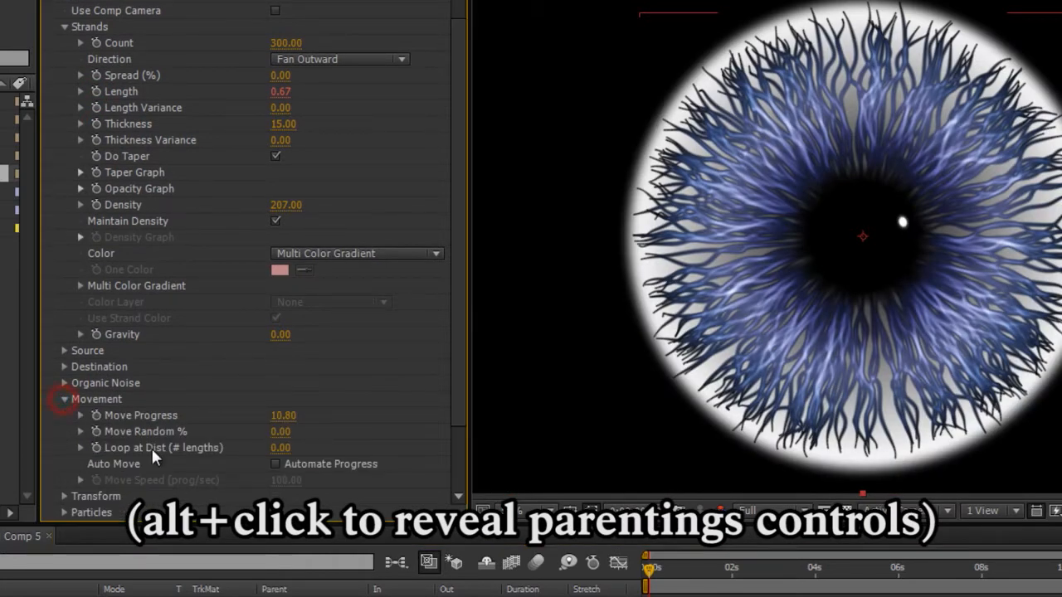
alt+click(96, 416)
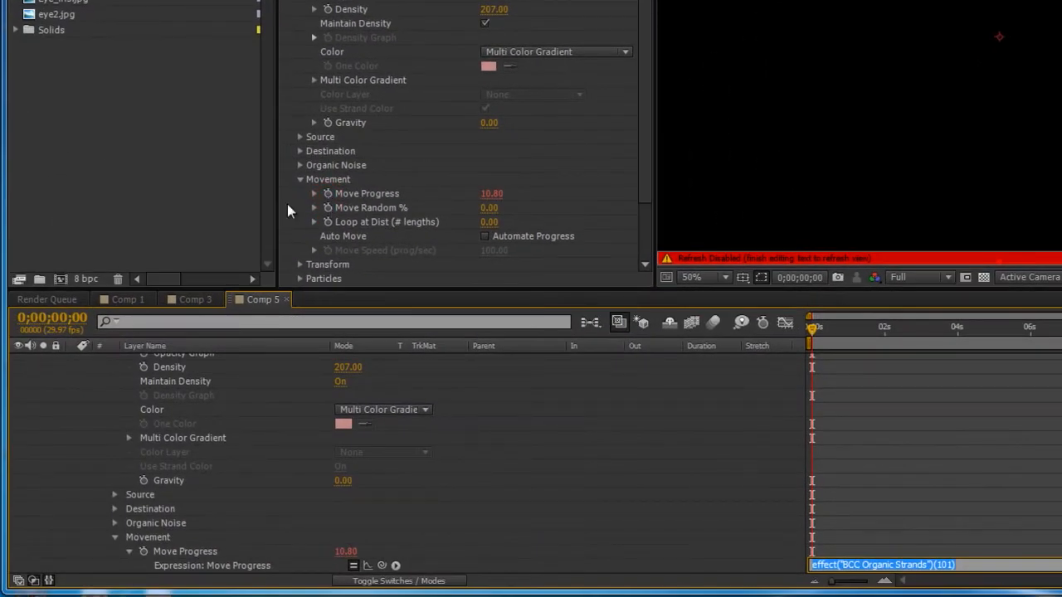
click(191, 490)
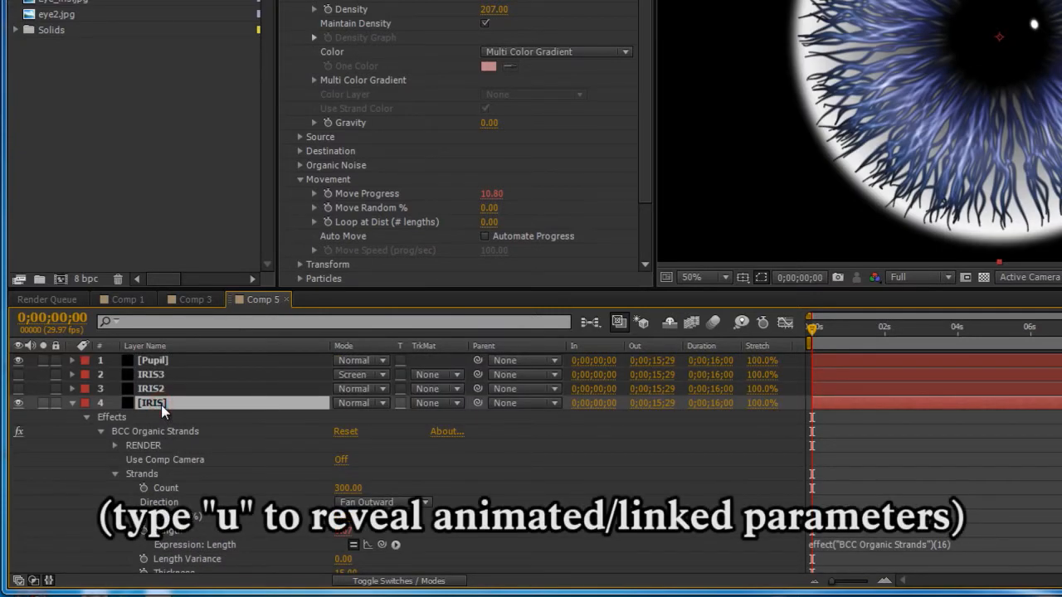
key(u)
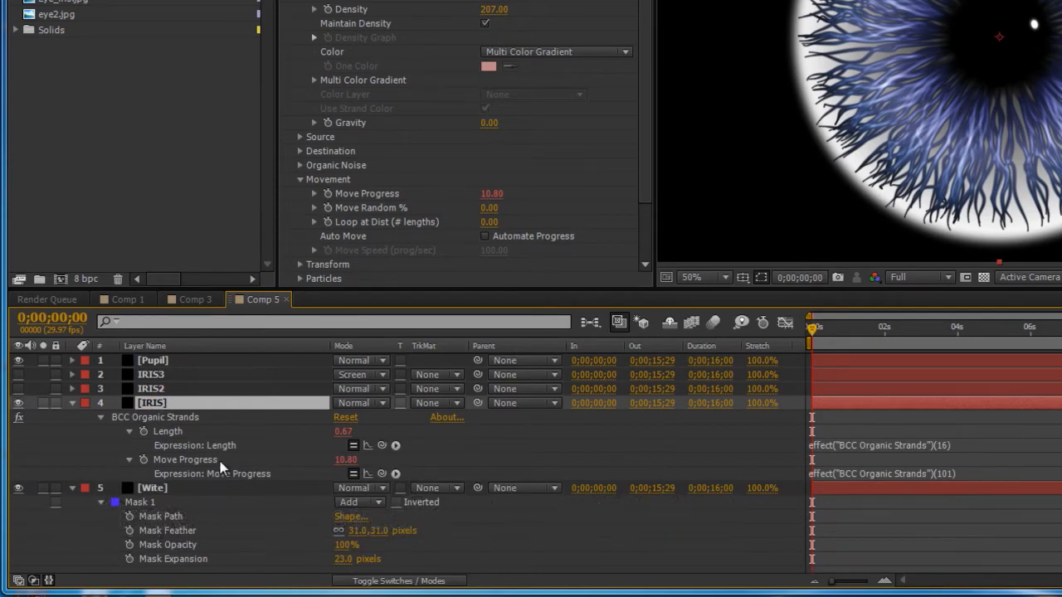
- Link the IRIS layer's Length expression to the BCC Organic Strands Move Progress parameter
drag(841, 333, 788, 333)
drag(381, 446, 197, 470)
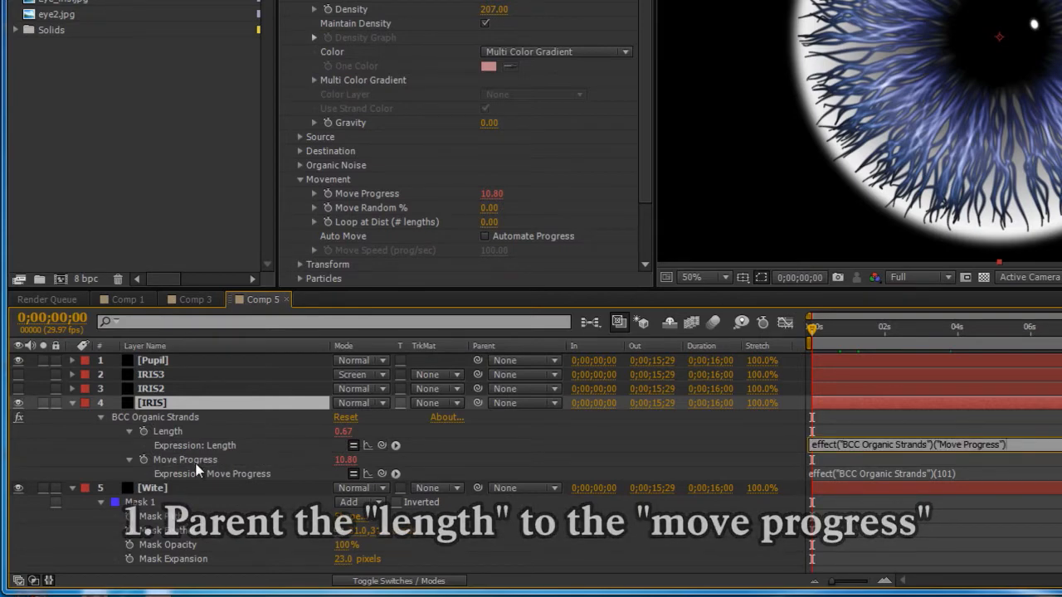
click(857, 331)
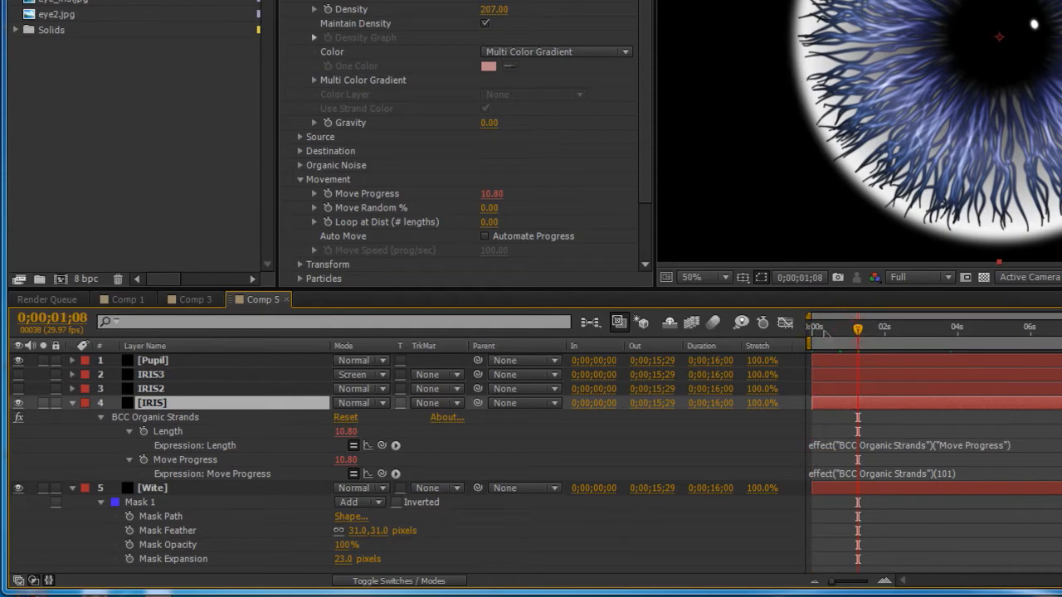
click(824, 329)
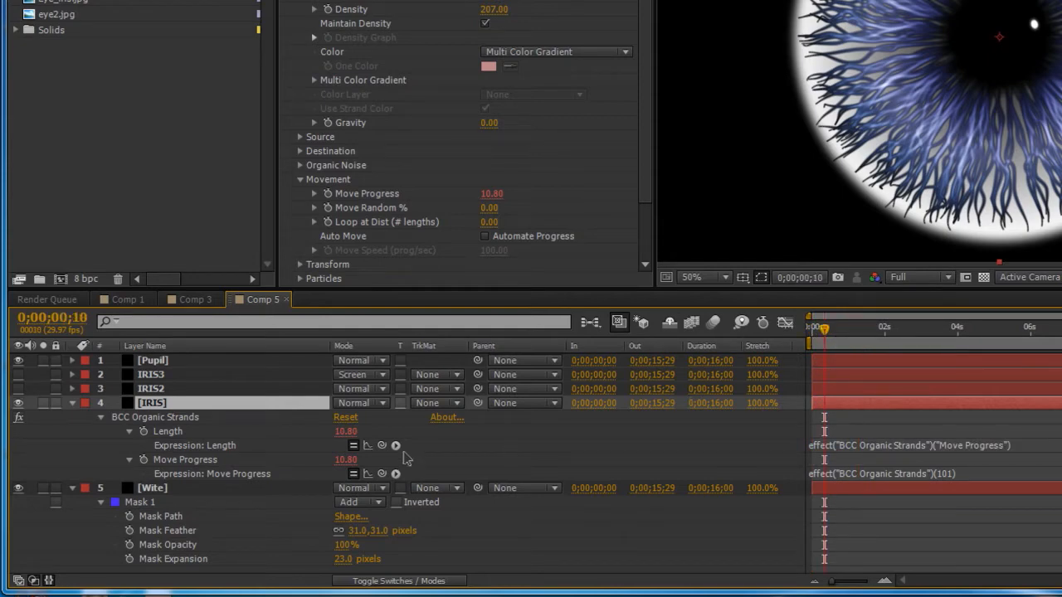
- Disable the IRIS layer's Length and Move Progress expressions and raise Move Progress to 50.80, checking the strands against the transparency grid
click(354, 473)
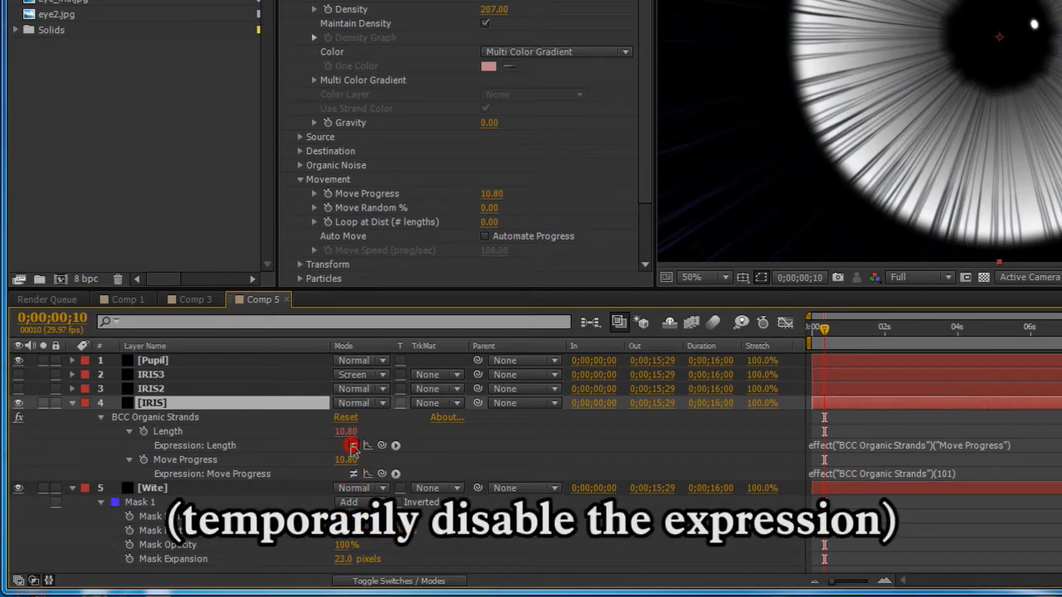
click(353, 446)
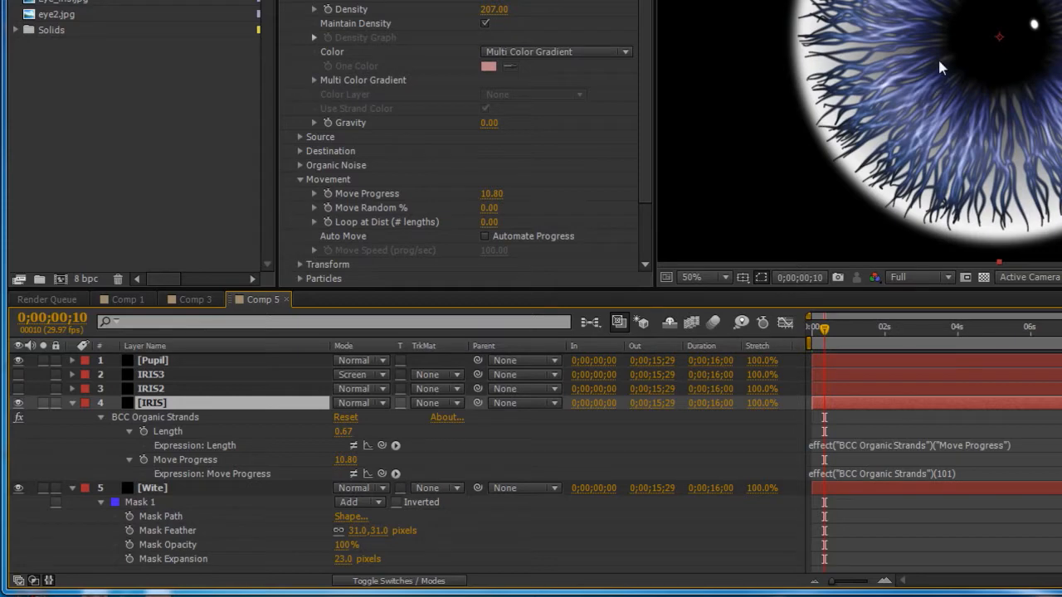
drag(347, 469, 369, 464)
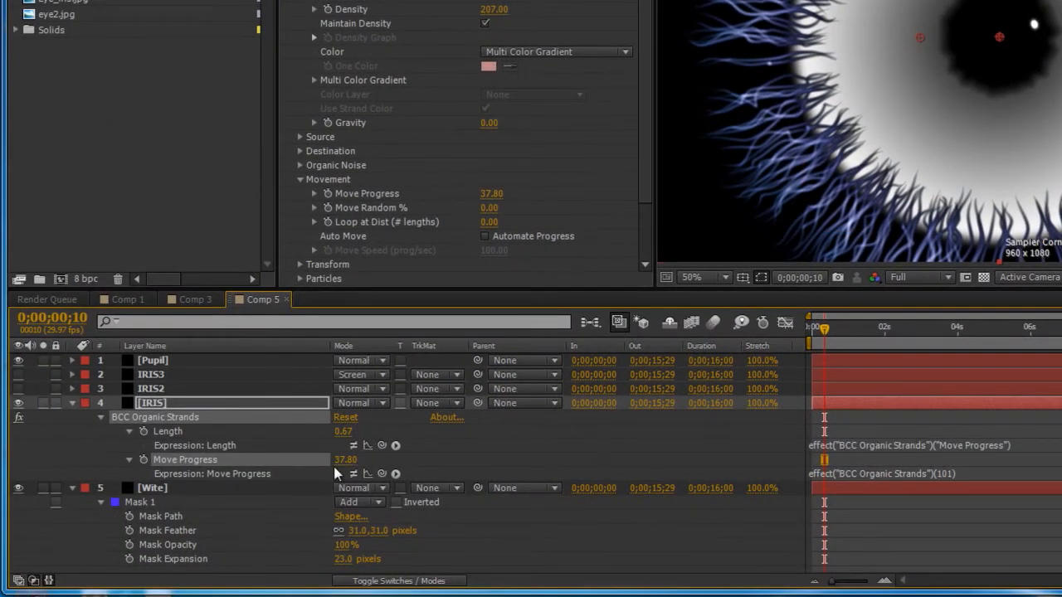
mouse_move(350, 460)
mouse_down()
mouse_move(339, 459)
mouse_move(352, 460)
mouse_up()
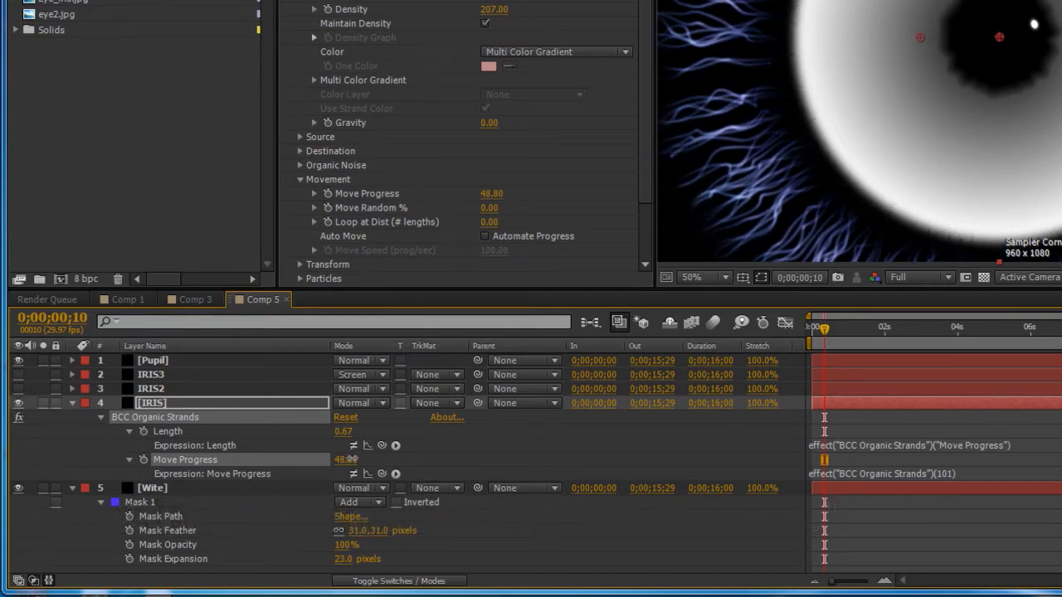
drag(352, 460, 356, 459)
click(983, 279)
click(984, 278)
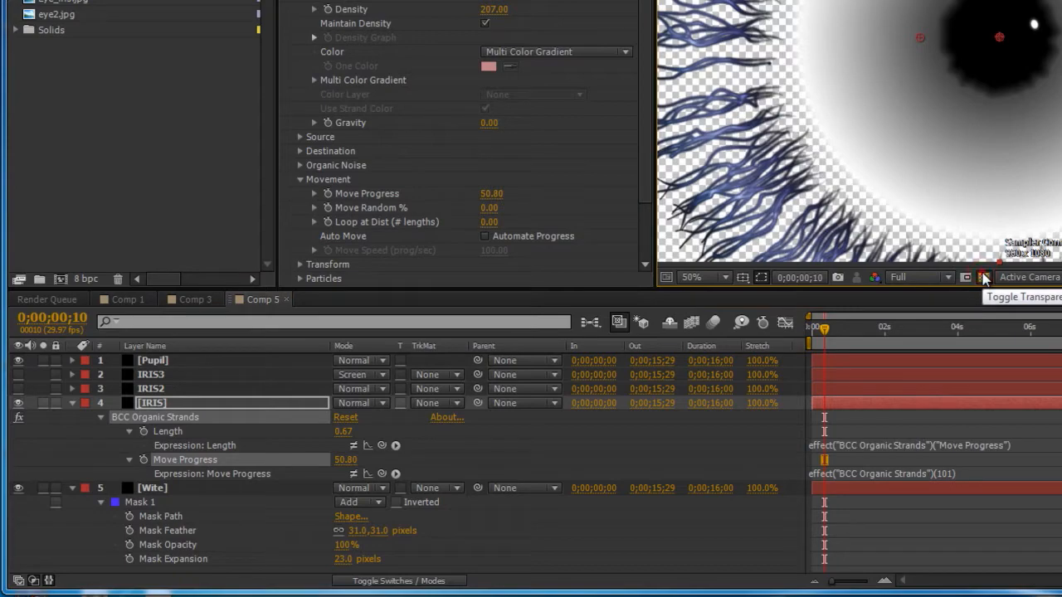
- Divide the IRIS layer's Length expression by 50 and return the current time to the start of the composition
click(983, 278)
click(984, 443)
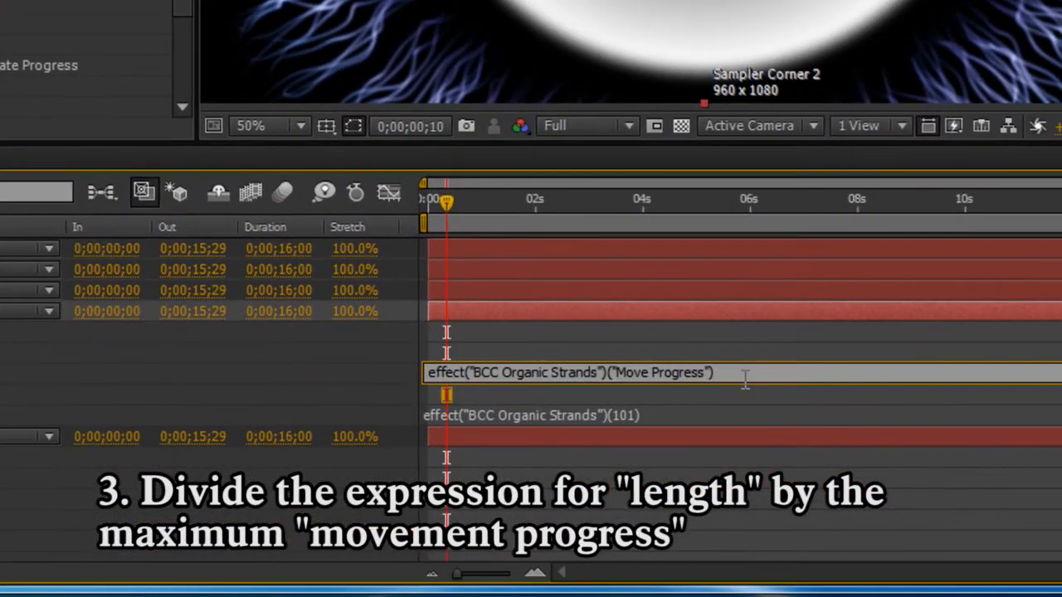
text(/50)
click(542, 217)
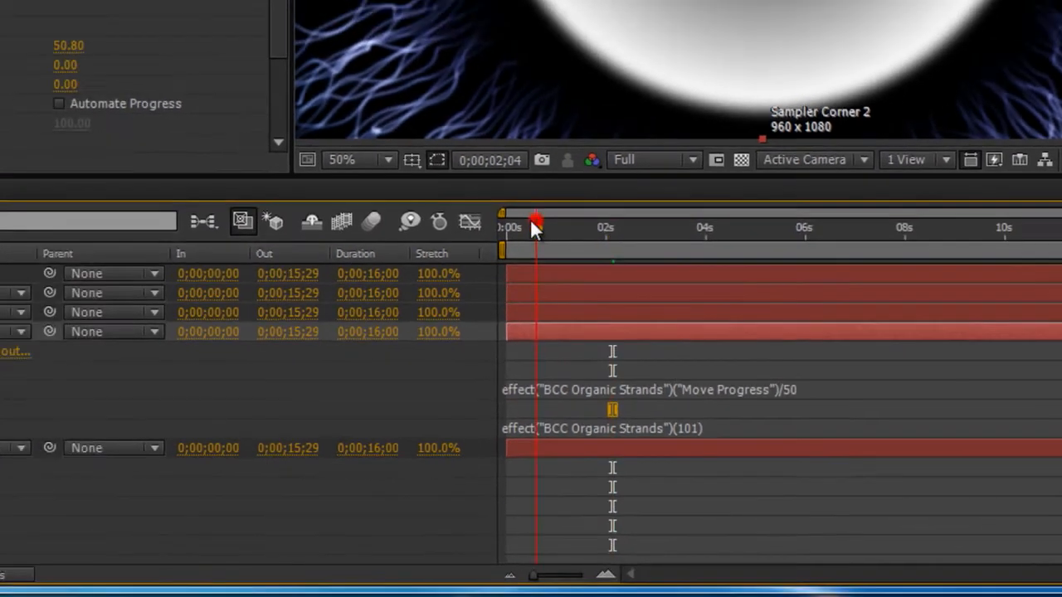
drag(531, 224, 486, 224)
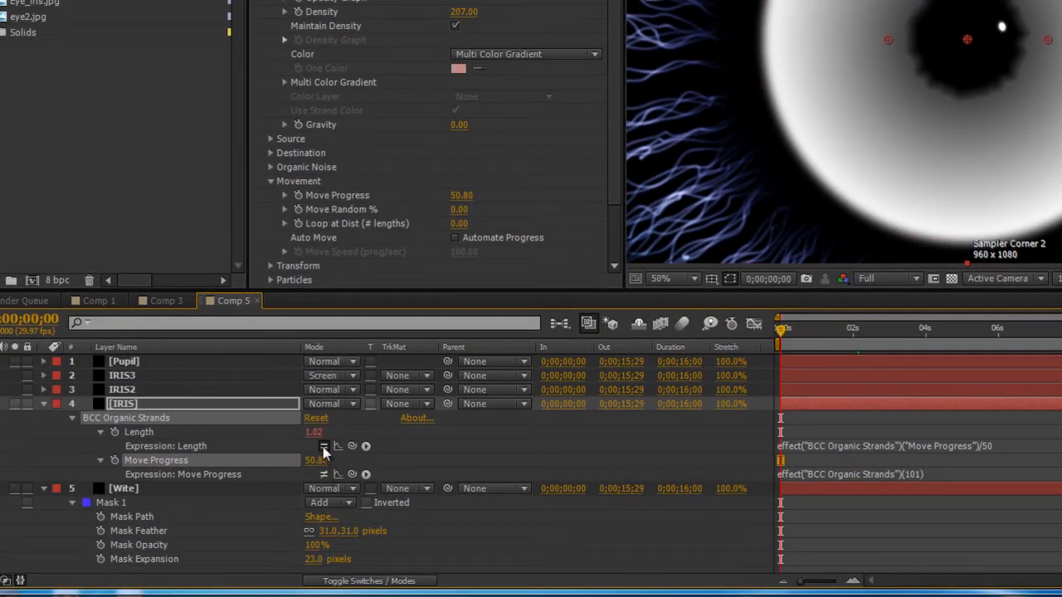
- Disable the IRIS layer's Length expression and set Move Progress to 0
click(323, 447)
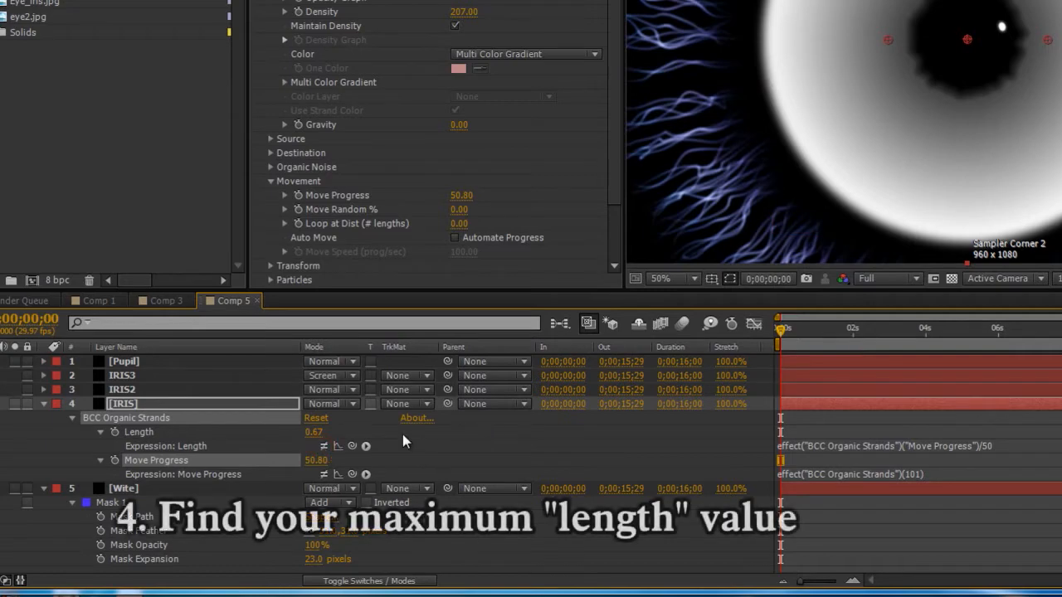
click(316, 461)
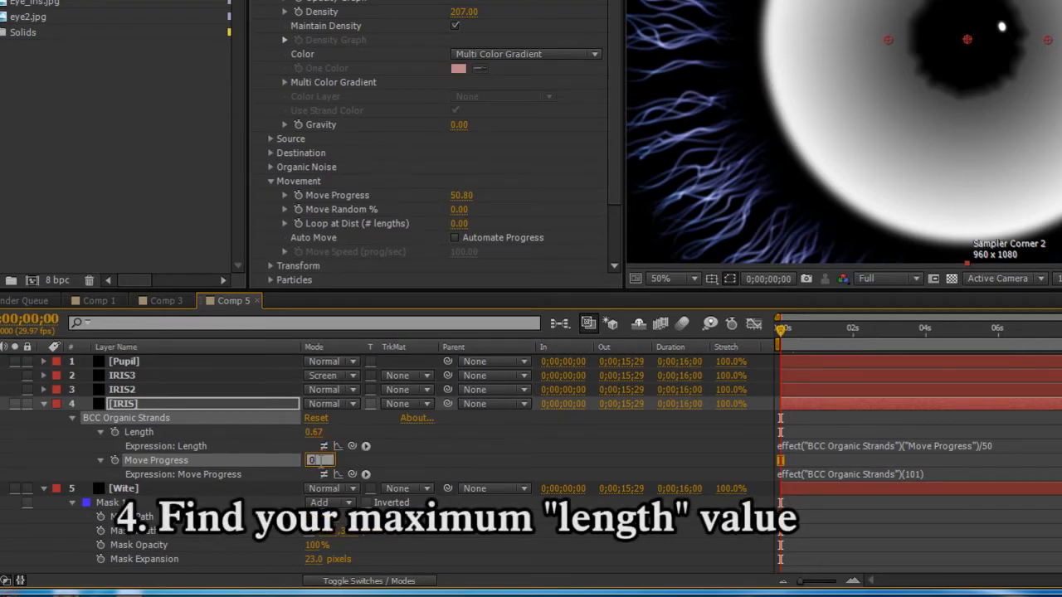
key(Return)
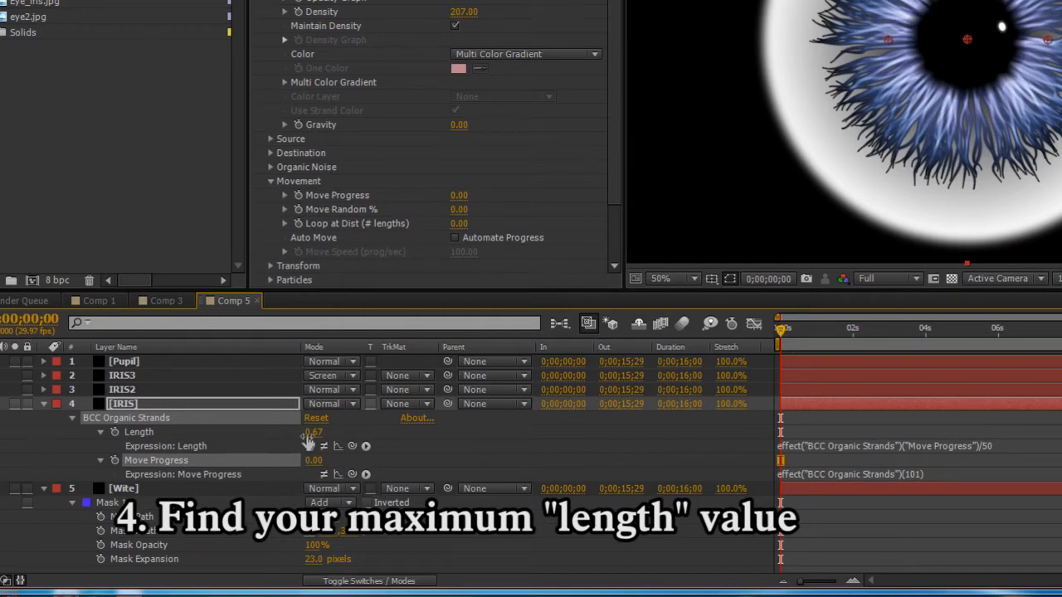
- Find the maximum strand Length that stays within the eyeball, checking against the transparency grid, and set Length to 0.93
click(312, 432)
drag(312, 432, 315, 432)
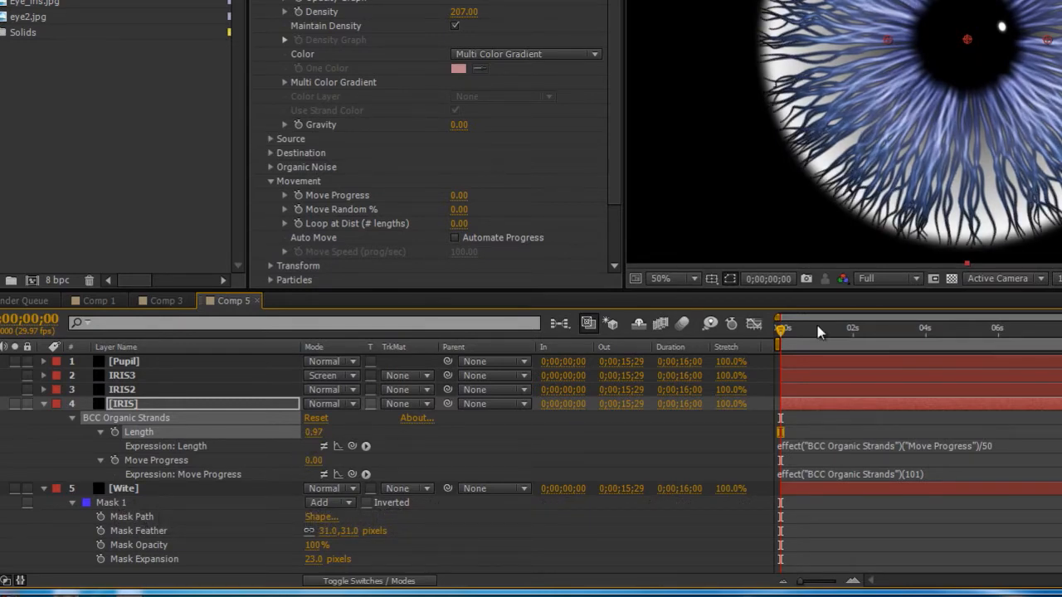
click(951, 279)
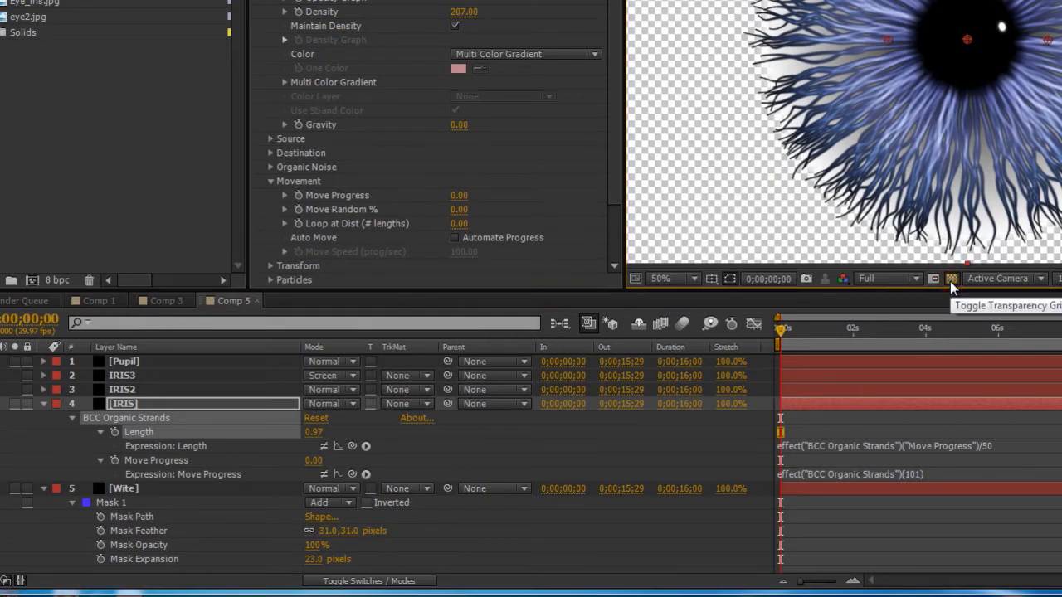
click(951, 278)
drag(308, 432, 304, 431)
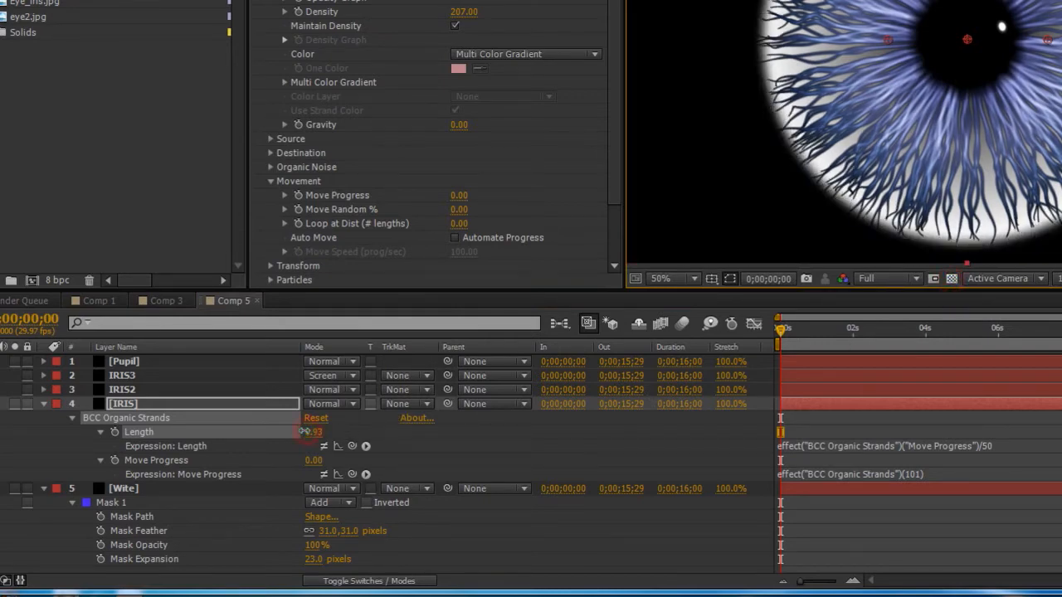
- Subtract the IRIS layer's Length expression from .93 with the expression enabled, and set Move Progress to 12
click(787, 447)
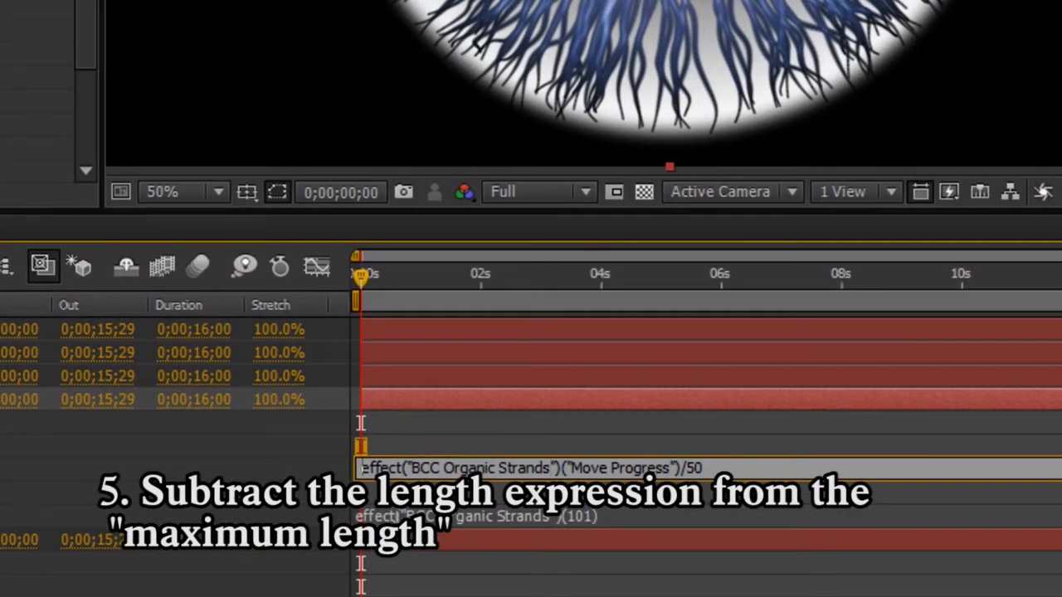
text(.93-)
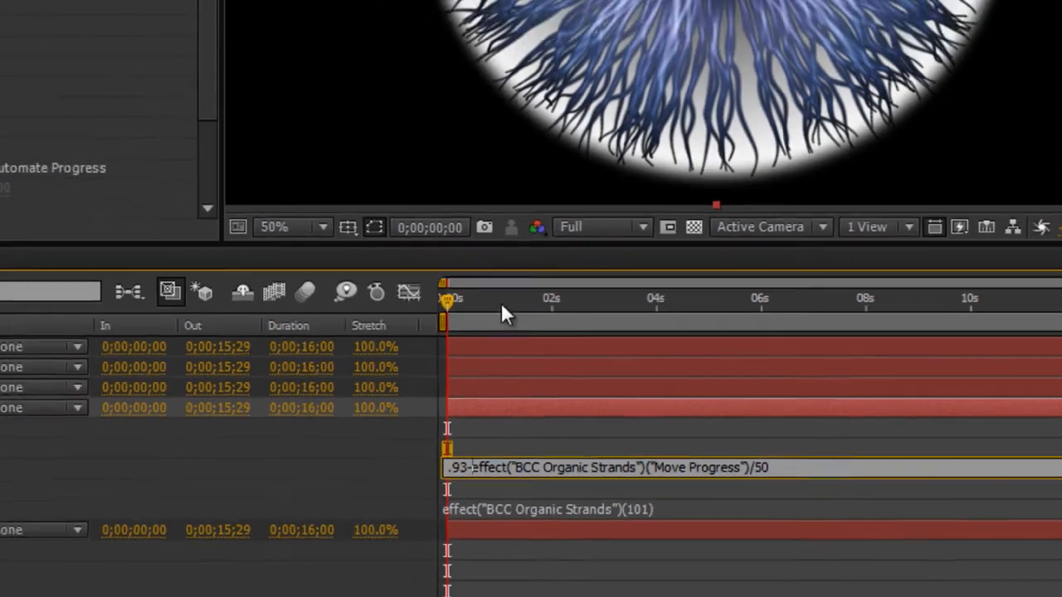
click(501, 305)
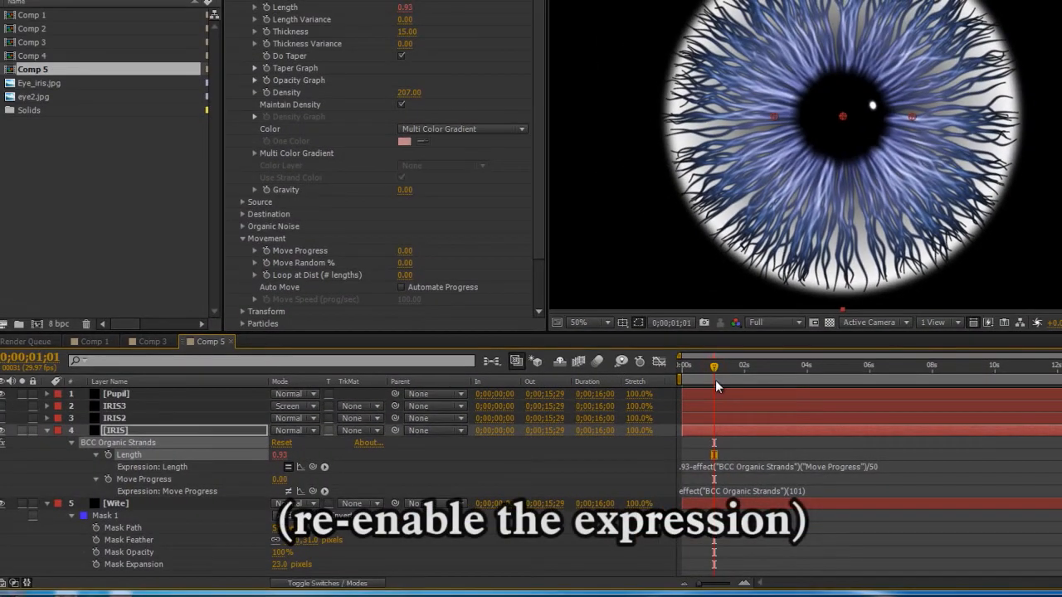
click(288, 491)
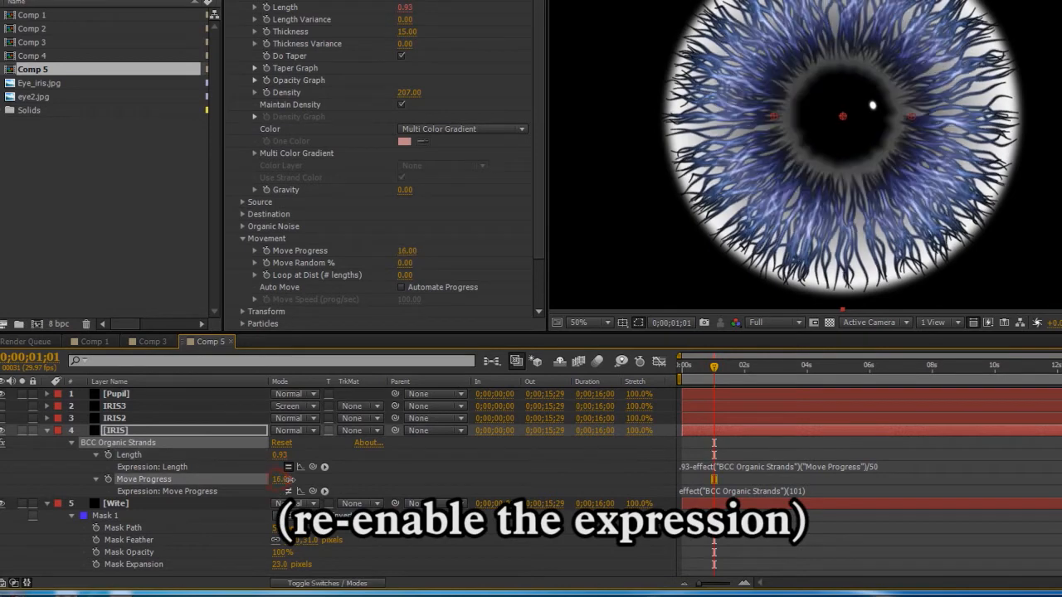
mouse_move(304, 479)
mouse_down()
mouse_move(288, 489)
mouse_move(310, 486)
mouse_move(286, 484)
mouse_move(294, 487)
mouse_up()
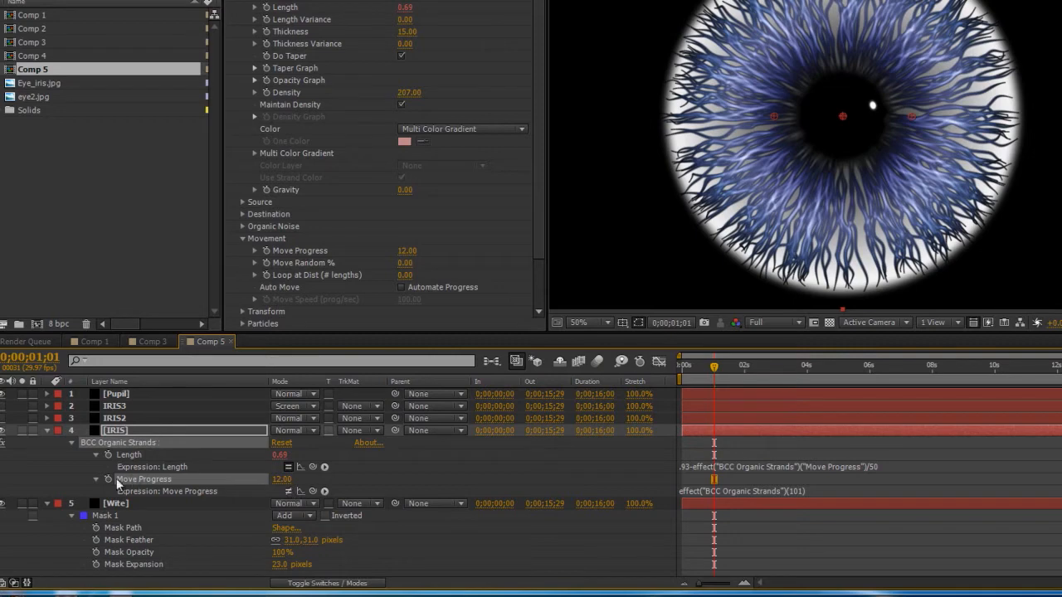
- Add an expression to the Pupil layer's BCC Sphere Scale and reveal only that parameter in the timeline
click(125, 394)
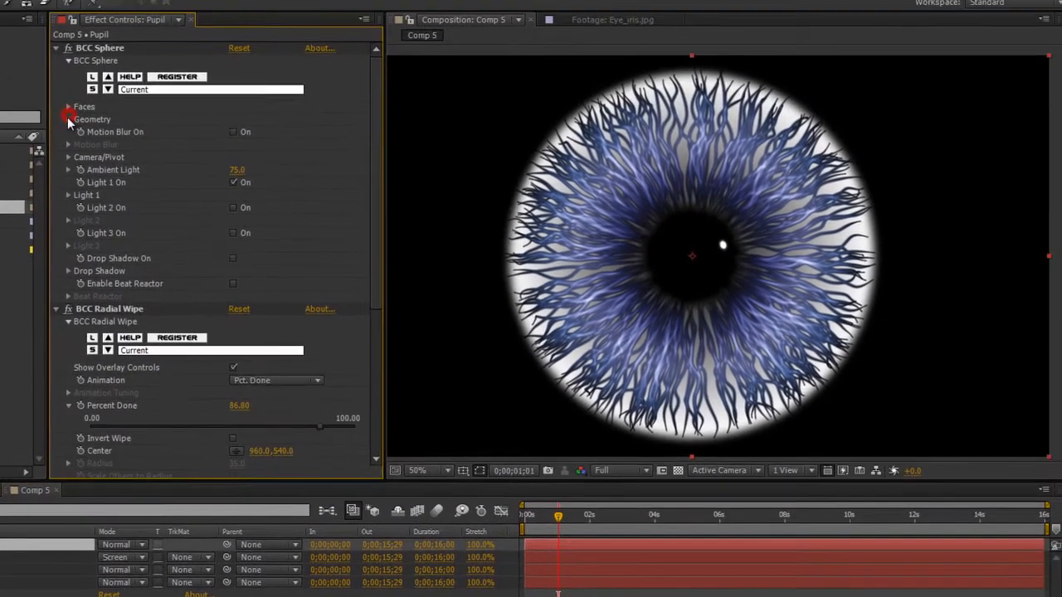
click(166, 43)
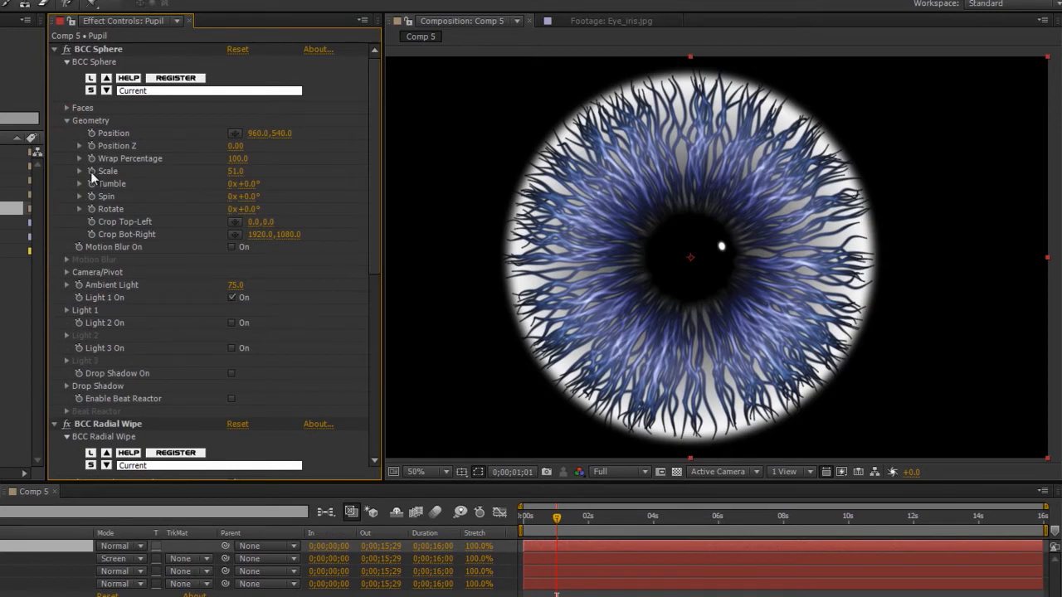
alt+click(91, 171)
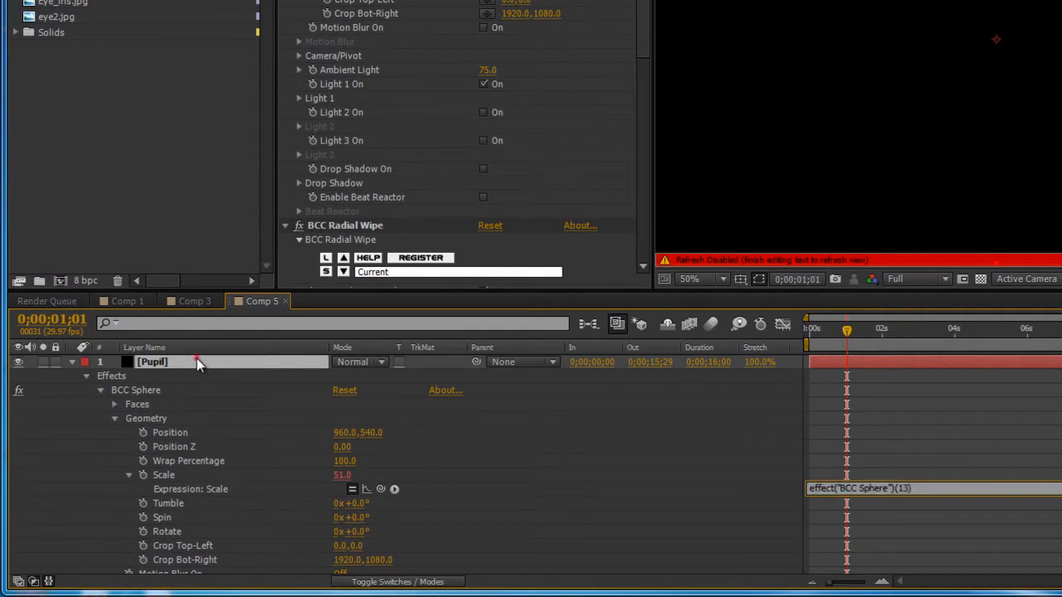
click(197, 358)
key(u)
key(u)
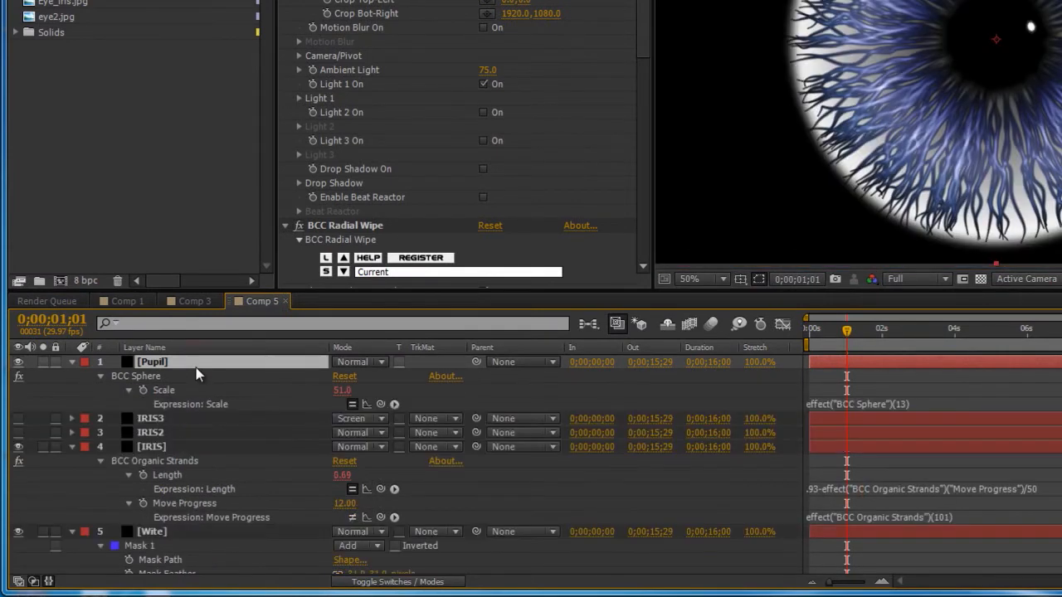
- Link the Pupil layer's Scale expression to the IRIS layer's Move Progress and multiply it by 4.1
drag(382, 404, 200, 506)
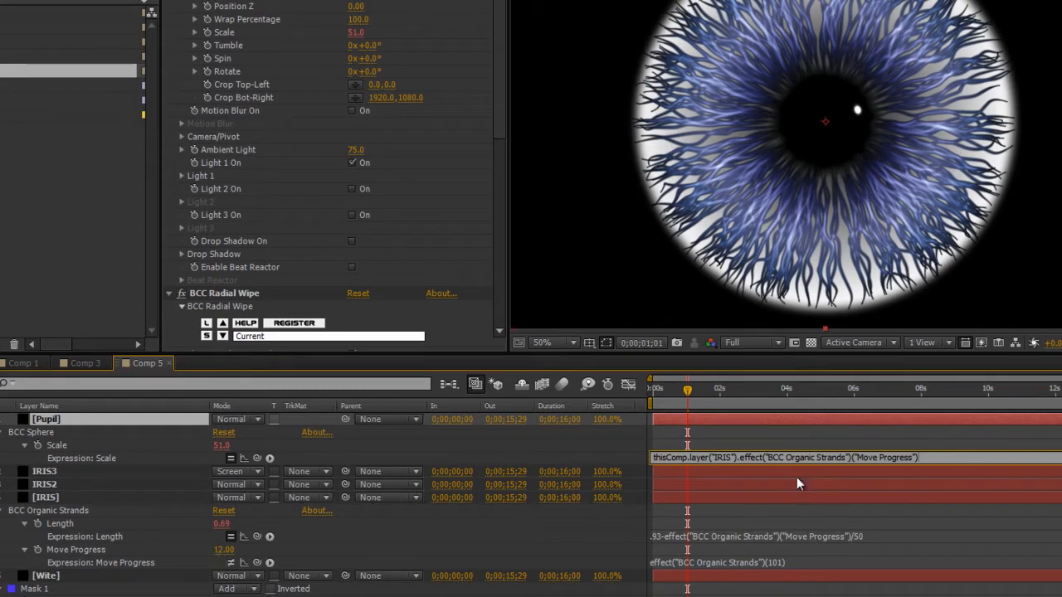
click(935, 457)
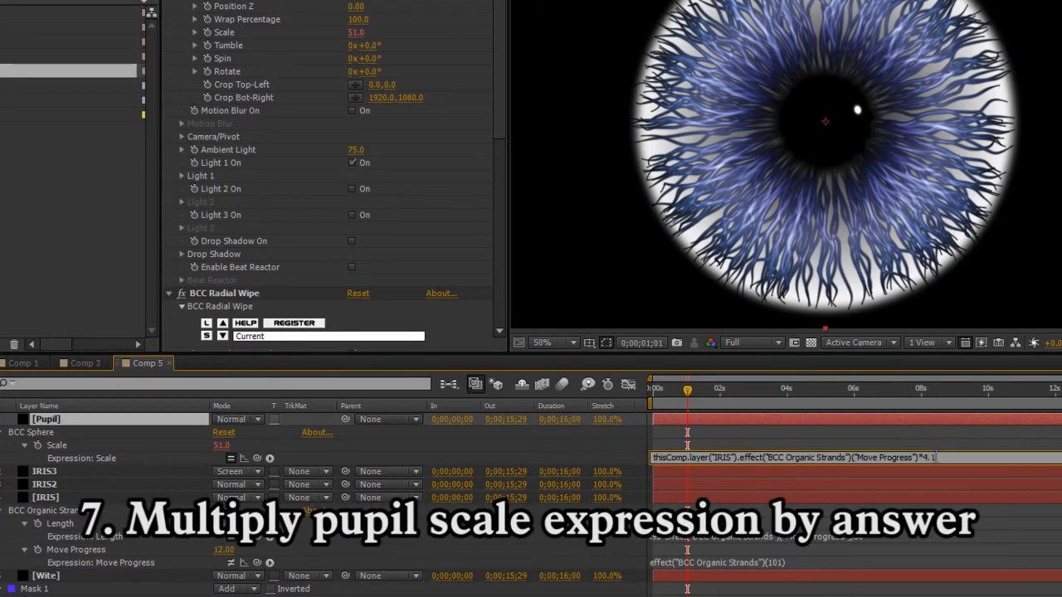
click(719, 390)
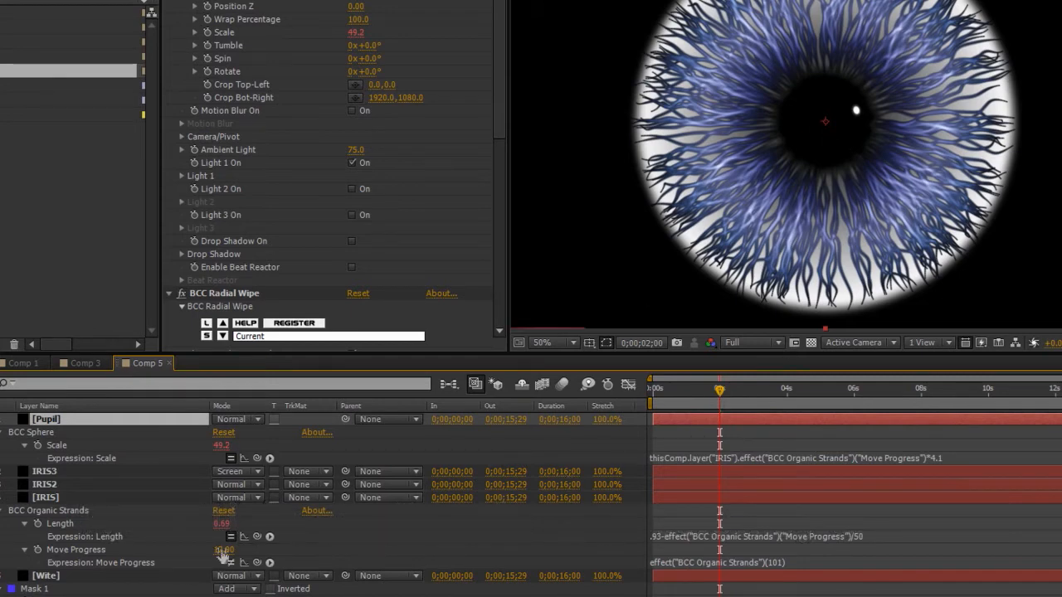
- Lower the IRIS layer's Move Progress to 9 and delete the BCC Radial Wipe effect from the Pupil layer
drag(223, 549, 223, 557)
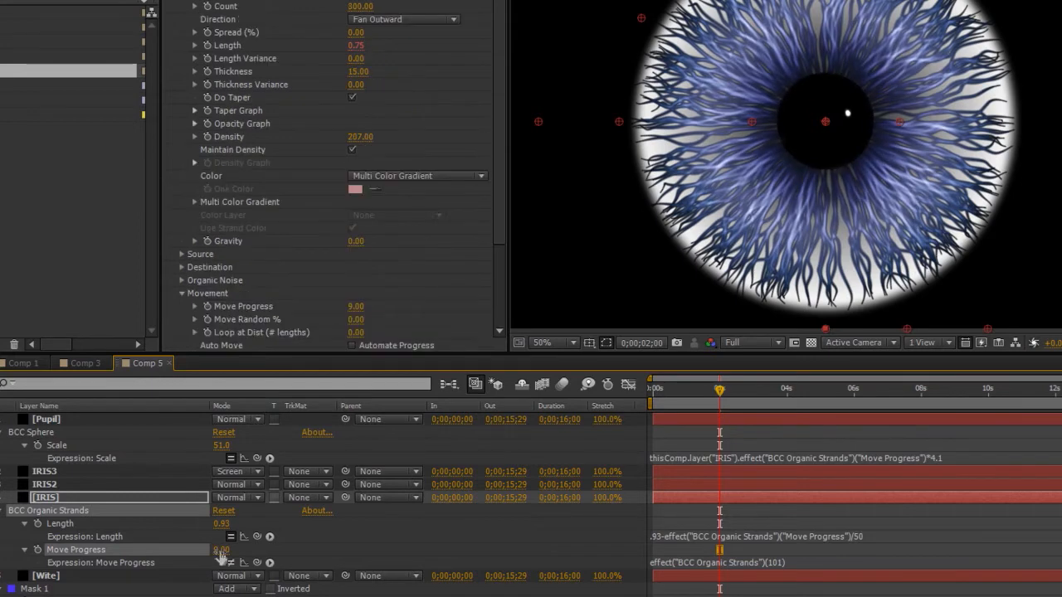
click(58, 420)
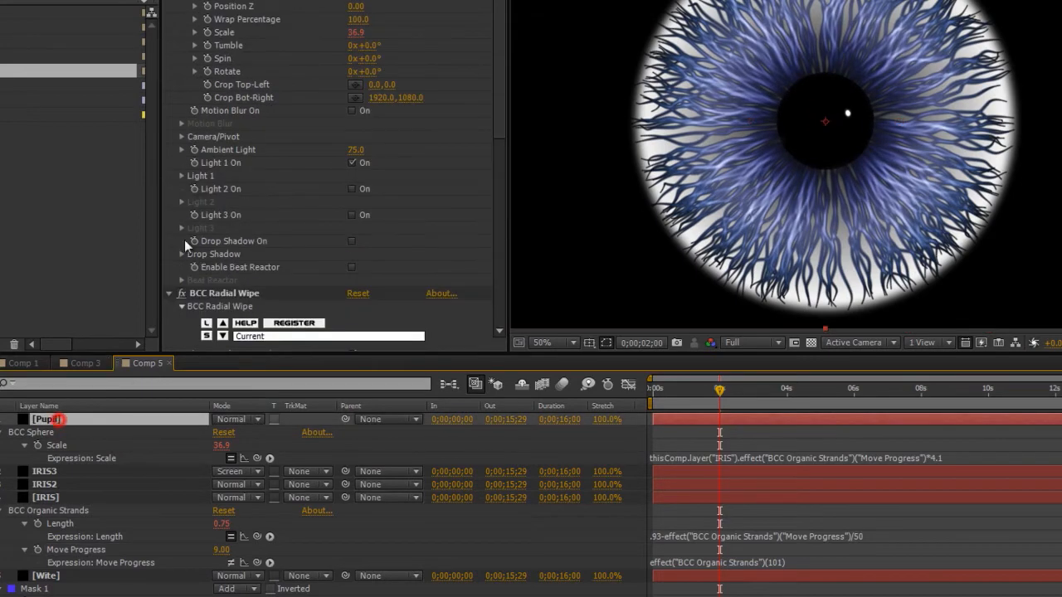
click(219, 294)
key(Delete)
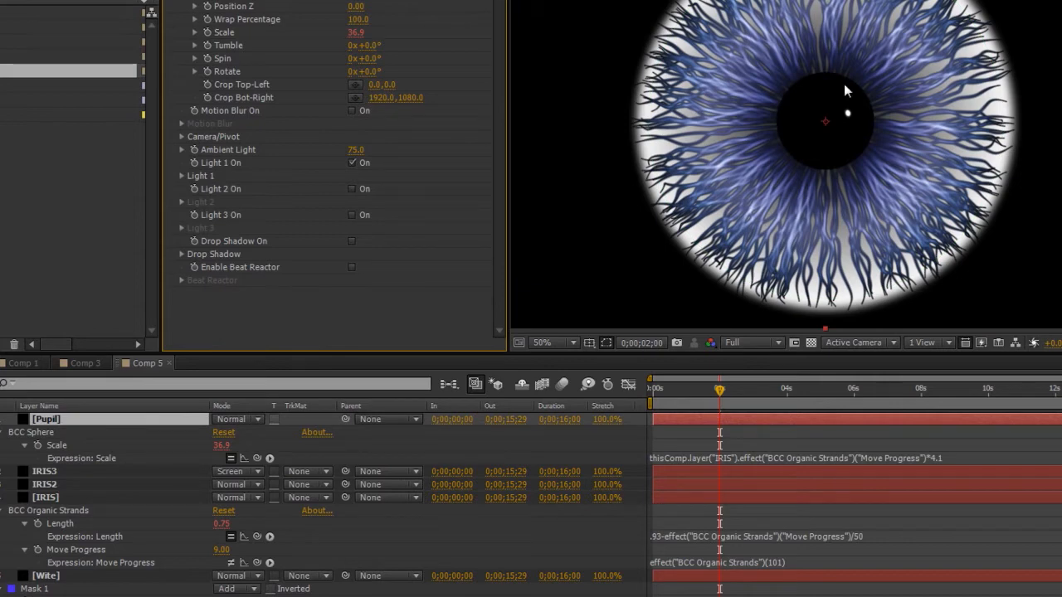
- Raise the IRIS layer's Move Progress to 16 and change the Pupil Scale expression's multiplier to 4
mouse_move(221, 550)
mouse_down()
mouse_move(240, 550)
mouse_move(212, 547)
mouse_move(222, 545)
mouse_up()
click(917, 458)
click(937, 457)
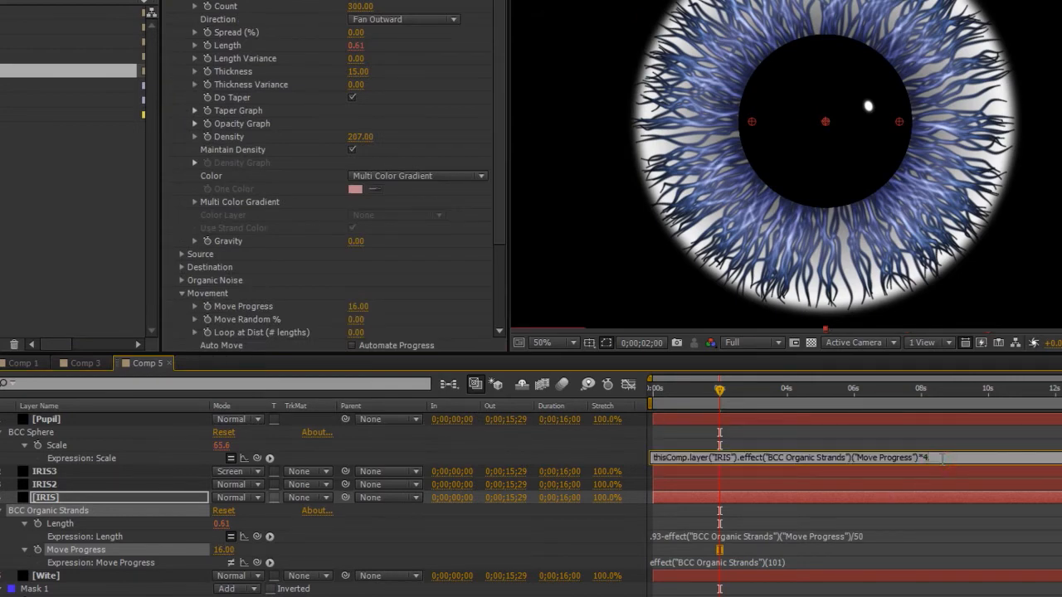
click(795, 399)
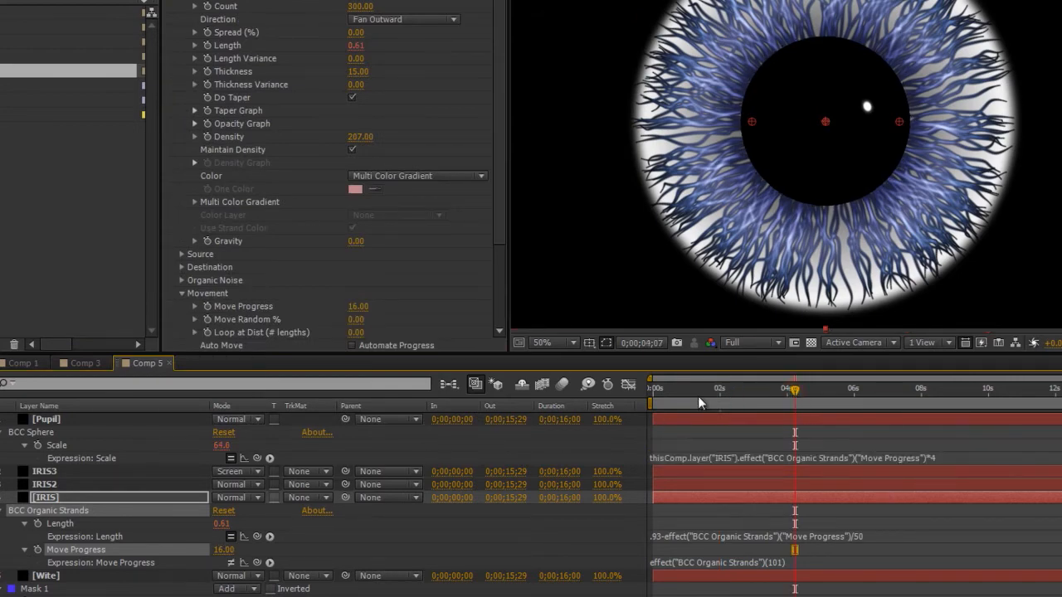
- Test the Pupil Scale expression with a multiplier of 4.2 at varying Move Progress values, and set the multiplier back to 4
drag(236, 552, 229, 557)
click(935, 458)
click(937, 458)
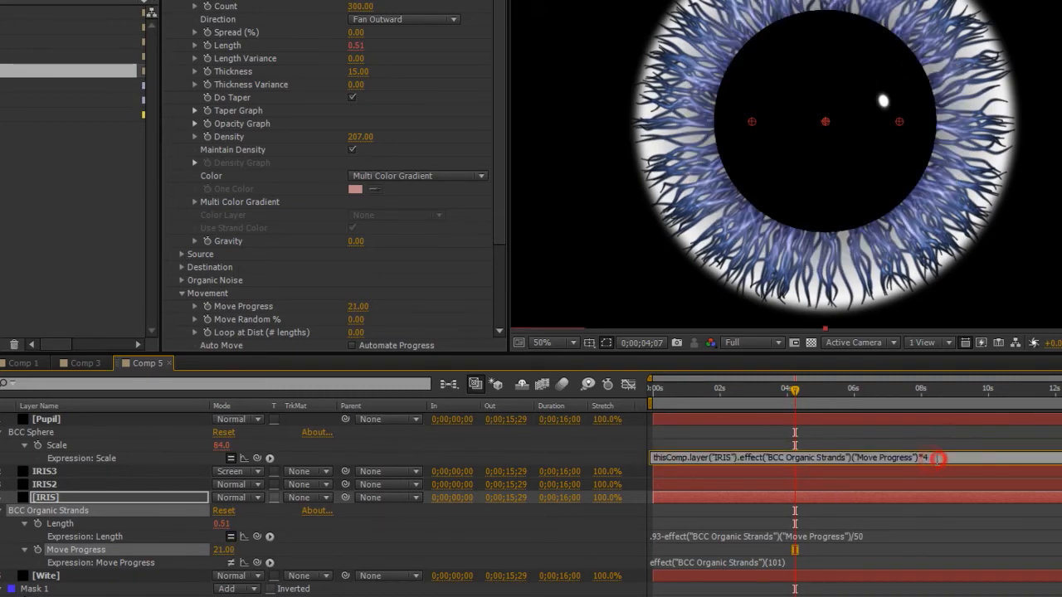
click(782, 396)
mouse_move(225, 553)
mouse_down()
mouse_move(203, 553)
mouse_move(214, 554)
mouse_up()
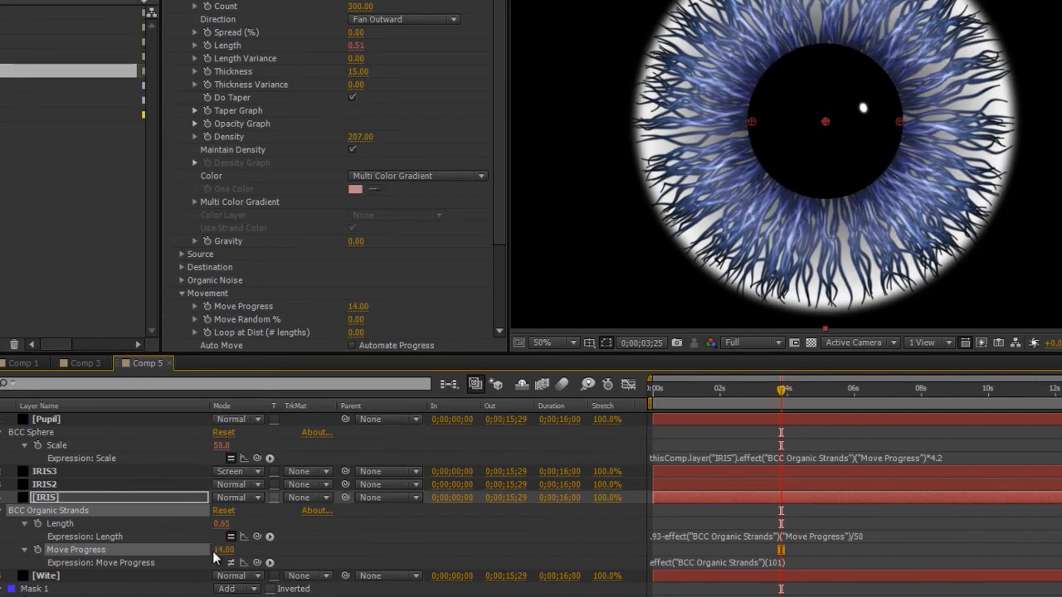
click(935, 457)
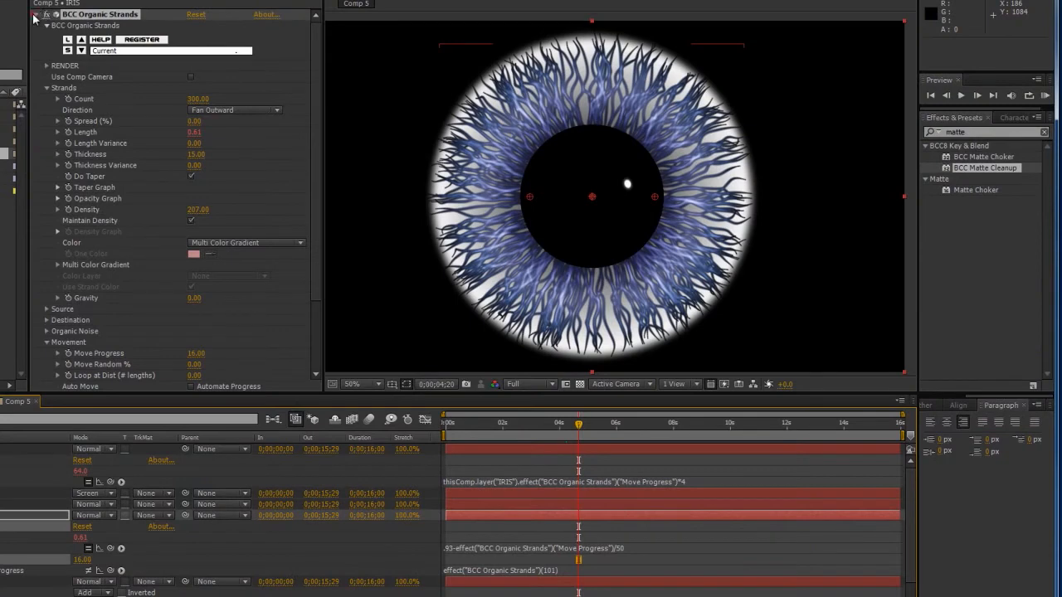
- Apply BCC Matte Cleanup to the Pupil layer with Blend at 40, and set the IRIS layer's Move Progress to 14
click(35, 14)
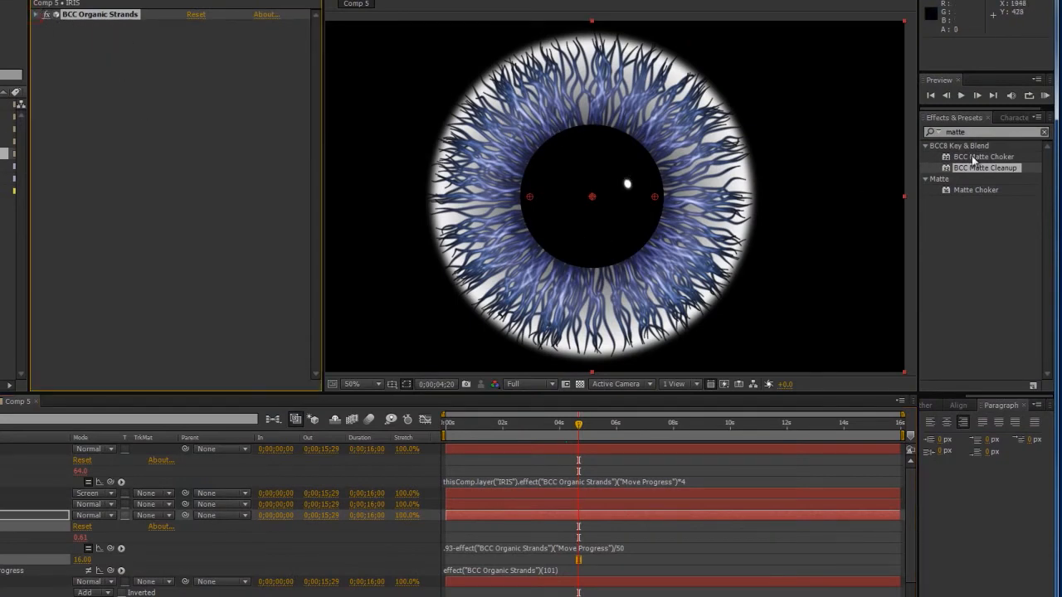
drag(980, 169, 41, 449)
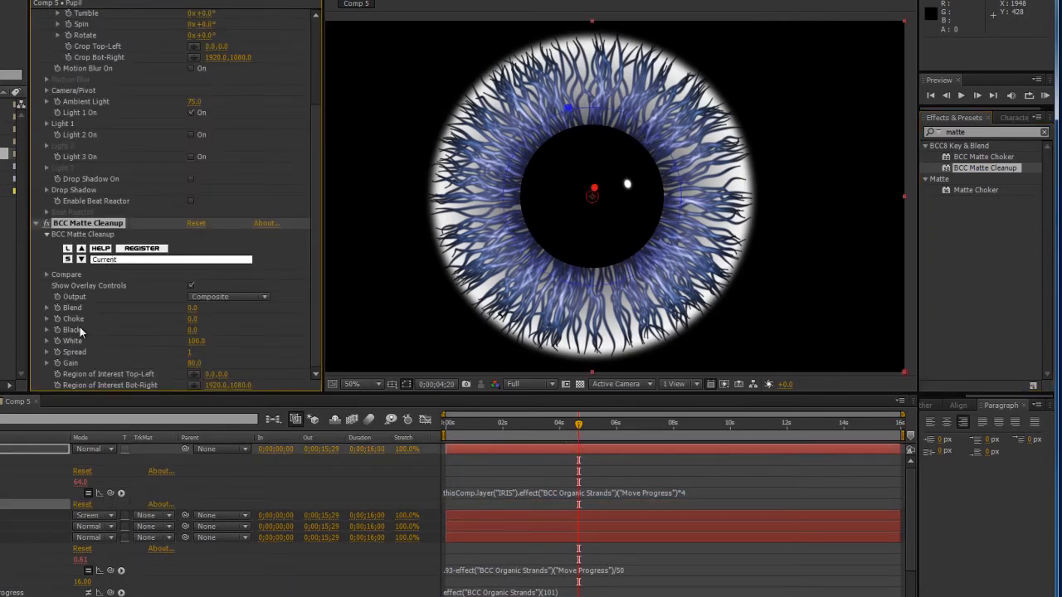
drag(190, 313, 212, 303)
drag(534, 424, 473, 425)
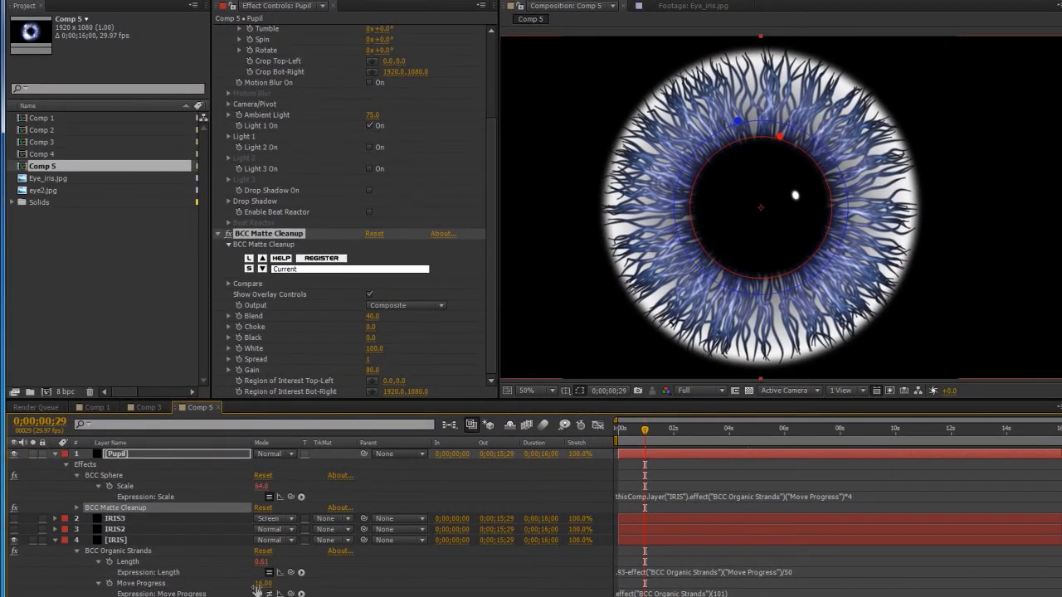
drag(257, 587, 254, 583)
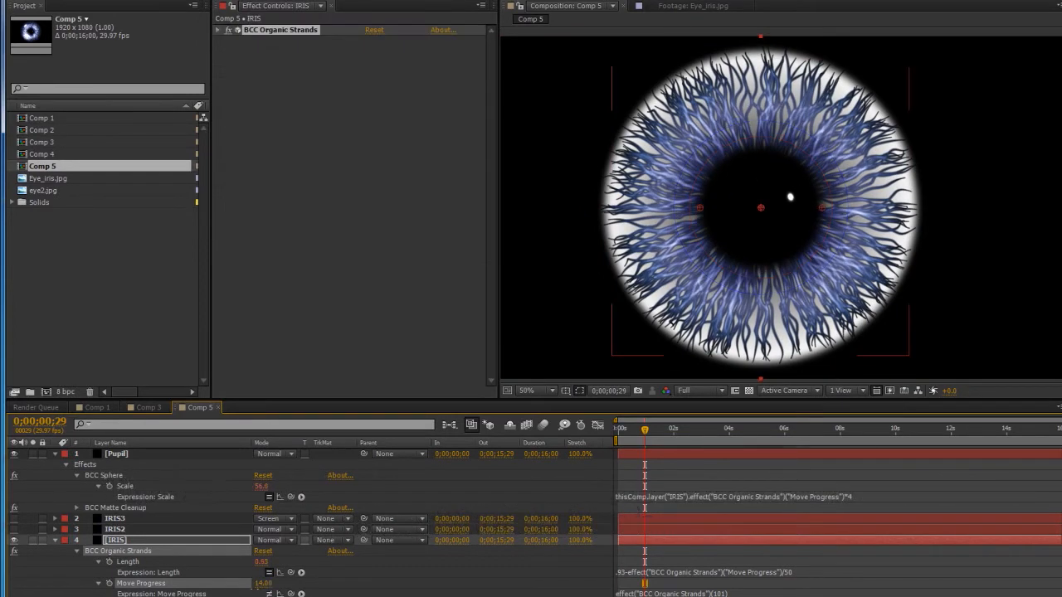
- Select the IRIS3 layer, make it visible, and return the current time to the start of the composition
click(116, 518)
click(14, 519)
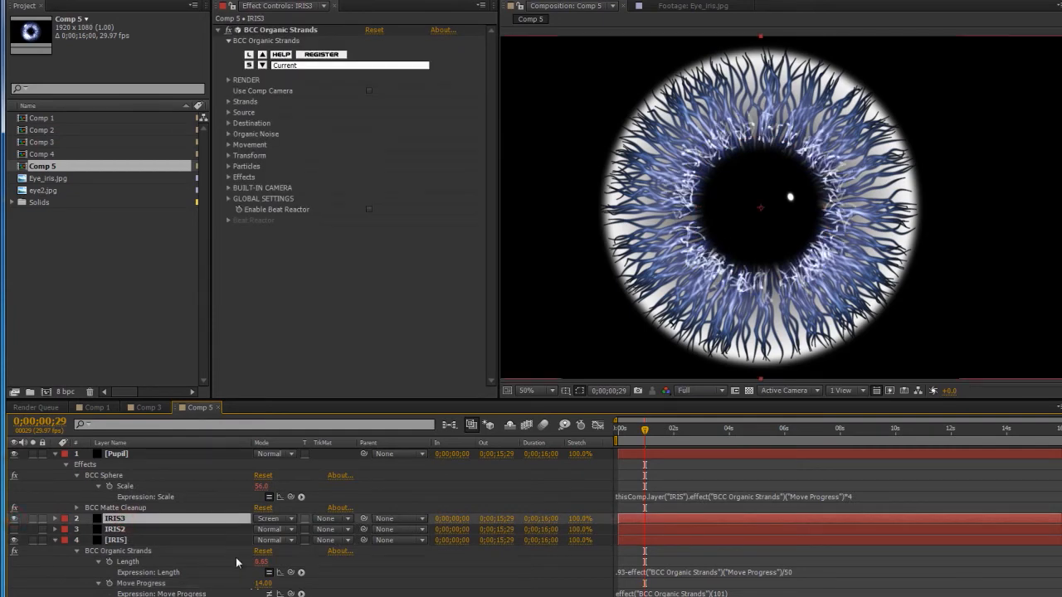
click(616, 431)
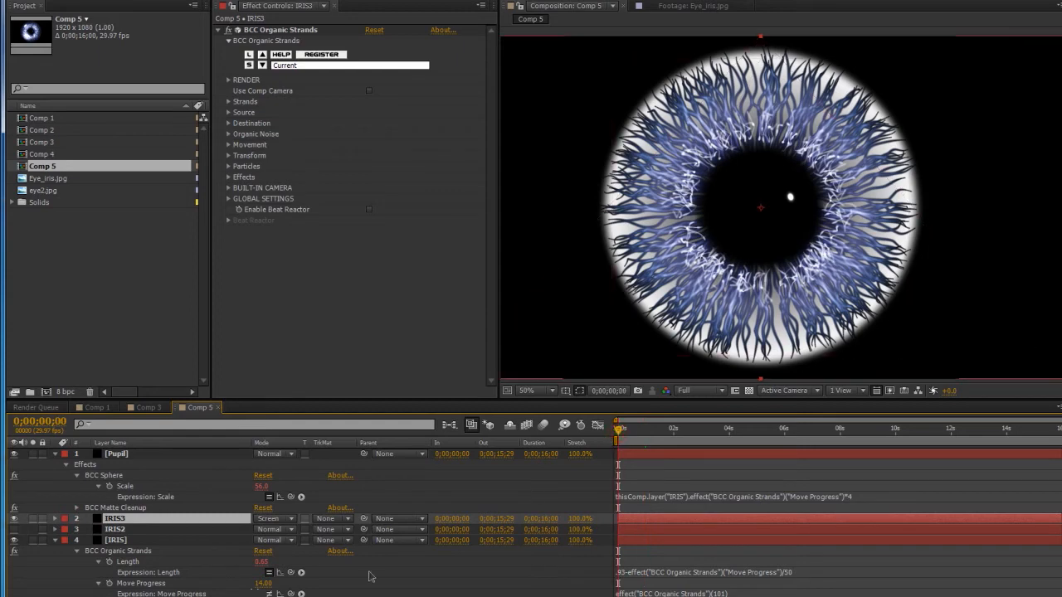
- Set the IRIS layer's Move Progress to 8 and enable an expression on the IRIS3 layer's Move Progress
drag(261, 583, 265, 583)
click(116, 518)
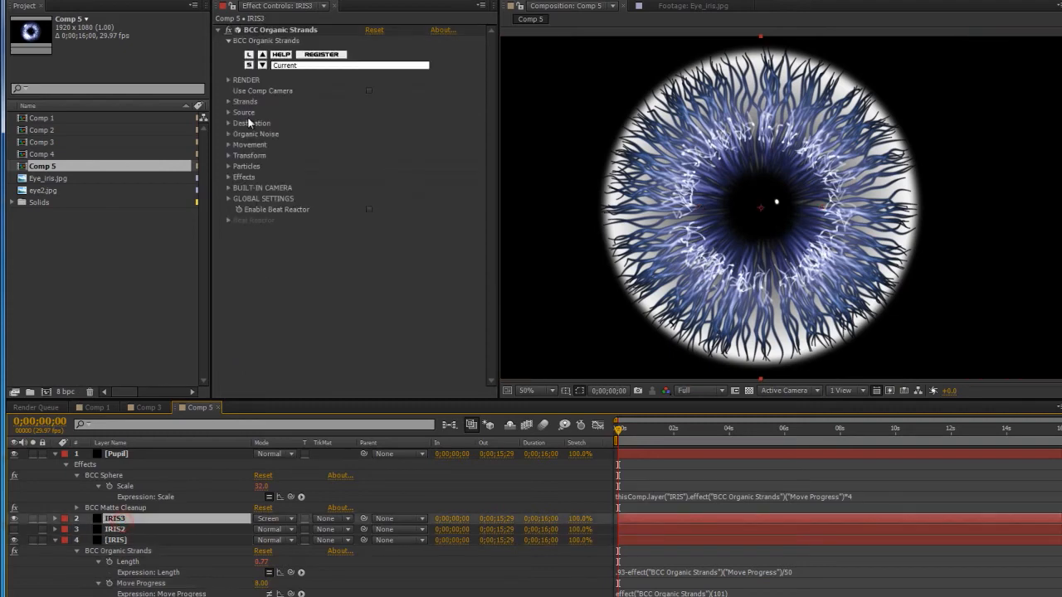
click(229, 144)
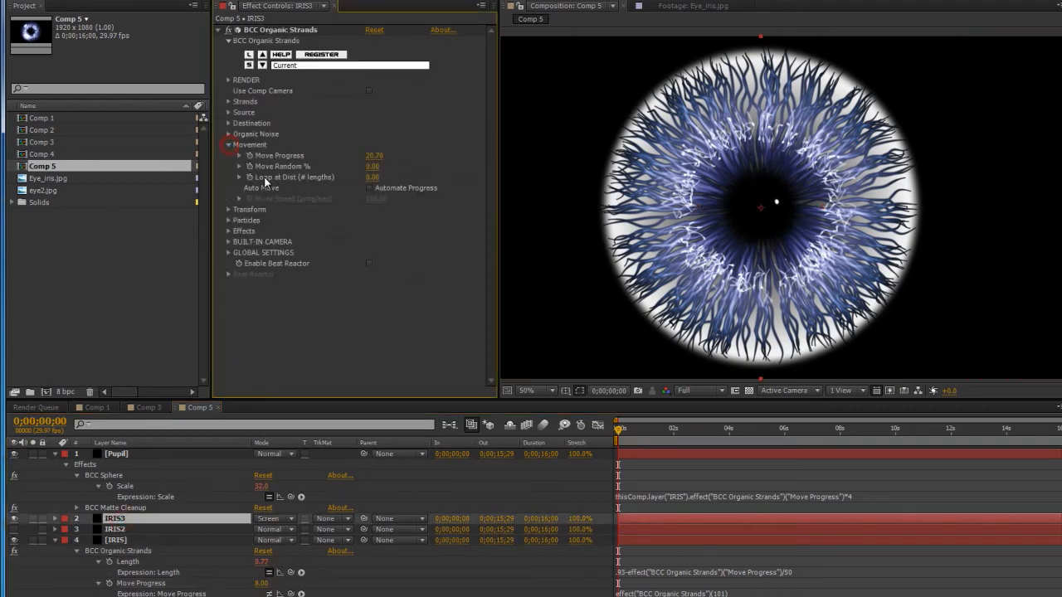
alt+click(249, 156)
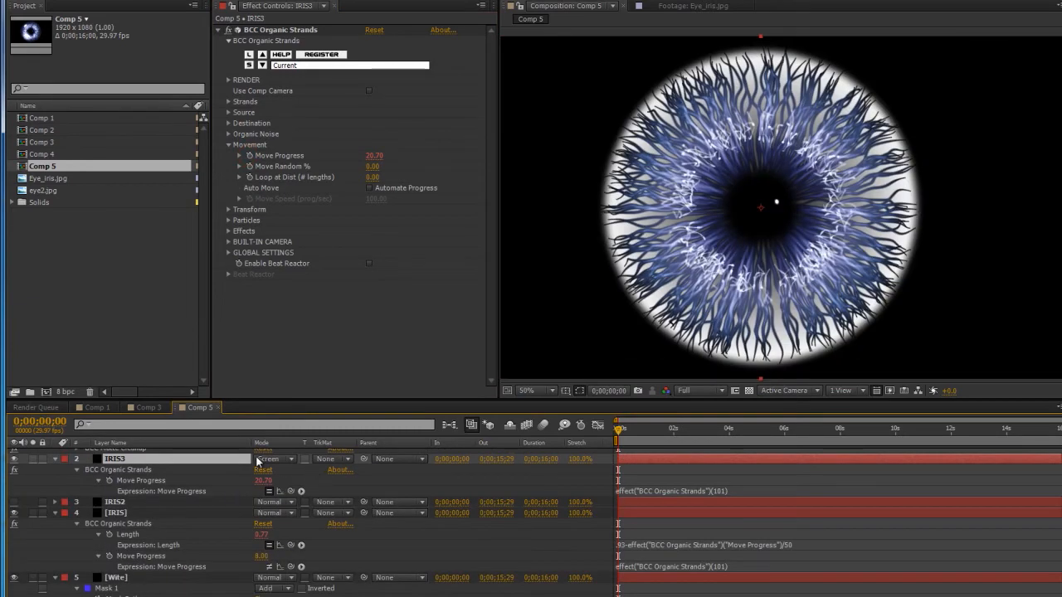
- Link IRIS3's Move Progress expression to the IRIS layer's Move Progress plus 12, and set the IRIS layer's Move Progress to 5
scroll(195, 490, up, 2)
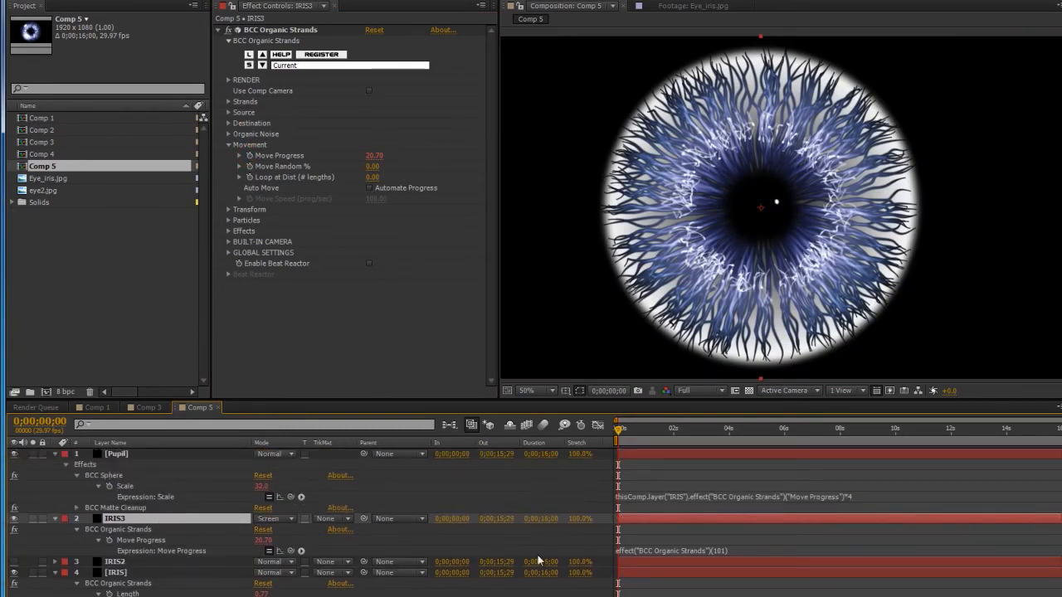
drag(292, 554, 158, 586)
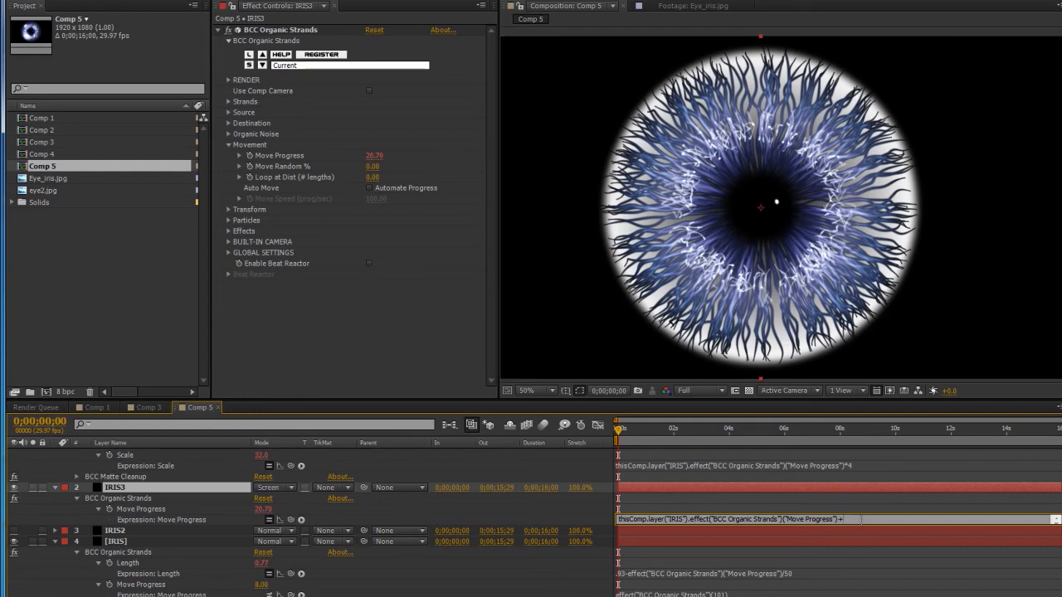
text(12)
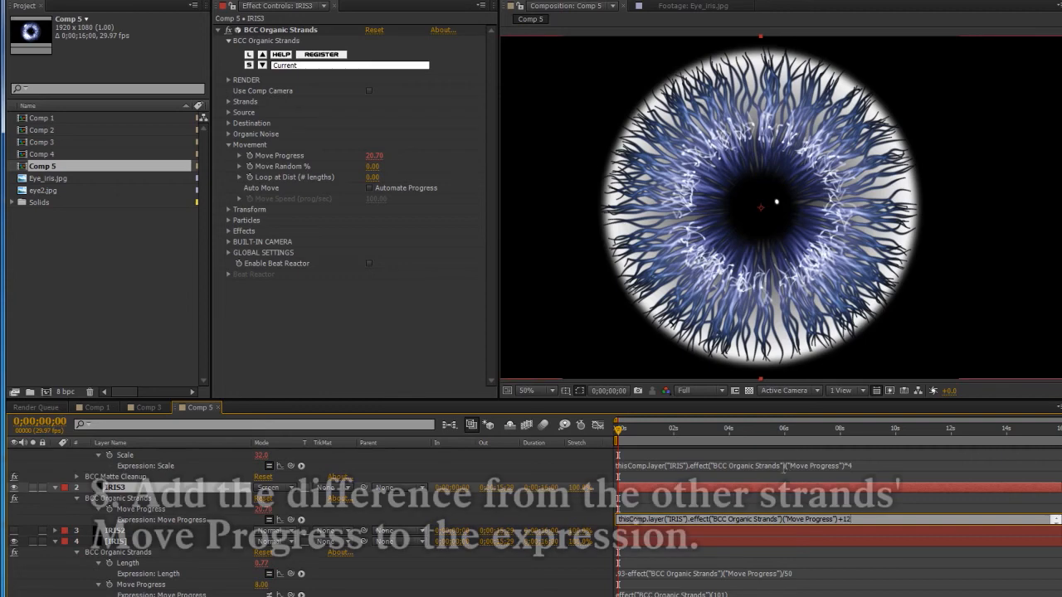
click(643, 430)
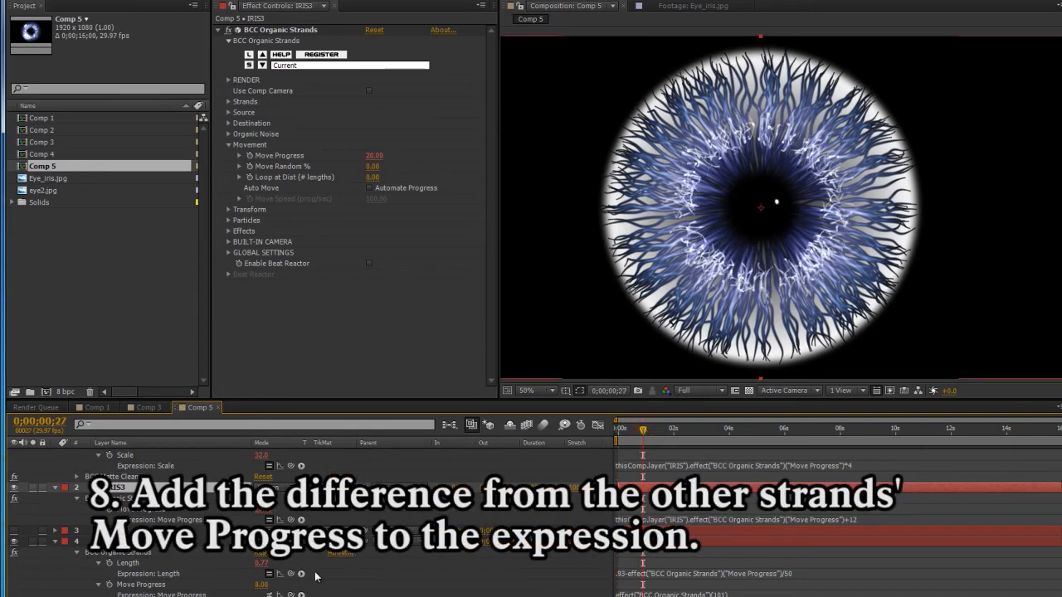
mouse_move(262, 585)
mouse_down()
mouse_move(282, 585)
mouse_move(256, 585)
mouse_up()
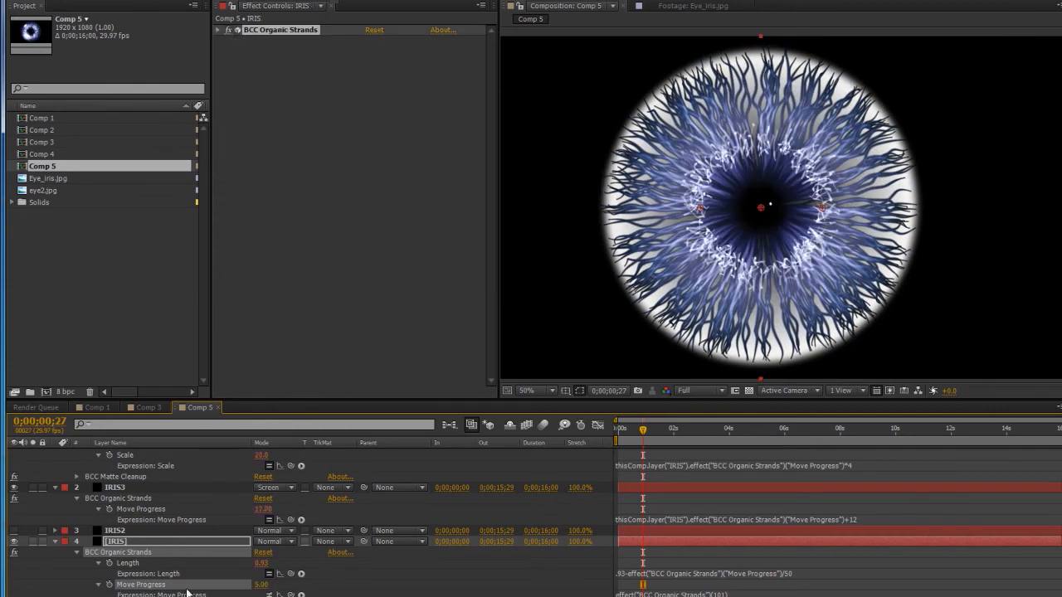
- Collapse the IRIS and Wite layers, and enable the Fractal Noise and BCC Tritone effects on the Wite layer
click(55, 541)
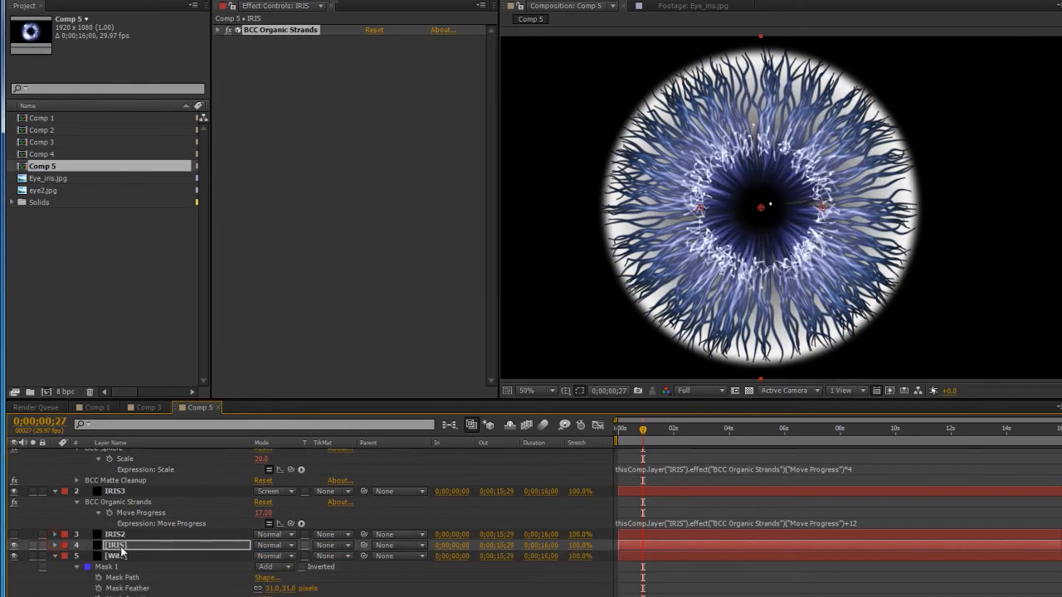
click(55, 557)
click(115, 583)
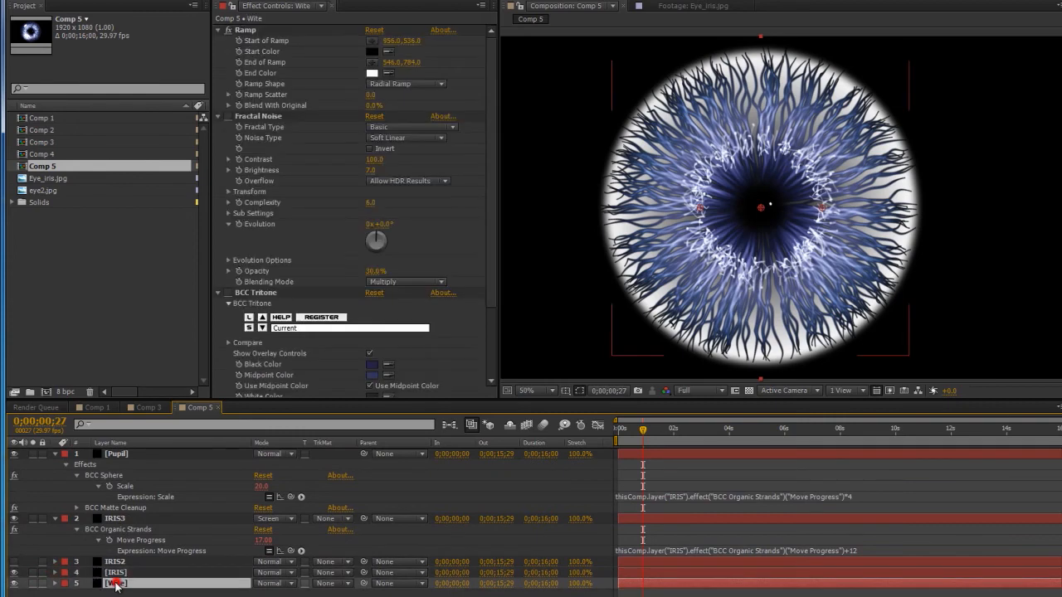
click(228, 116)
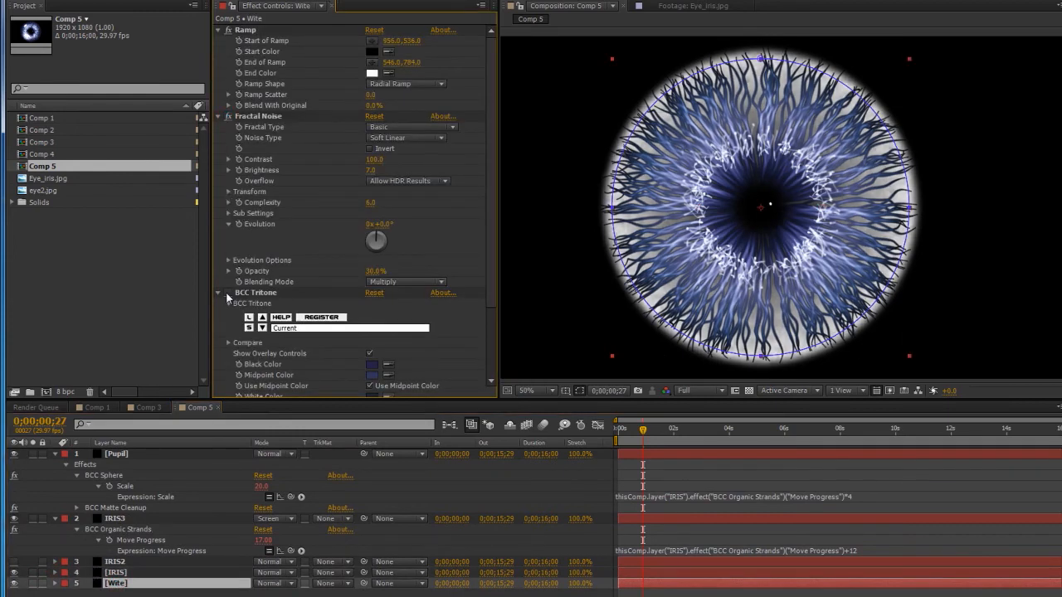
click(227, 293)
- Make the IRIS2 layer visible and open the IRIS layer's strand Count for editing
click(14, 562)
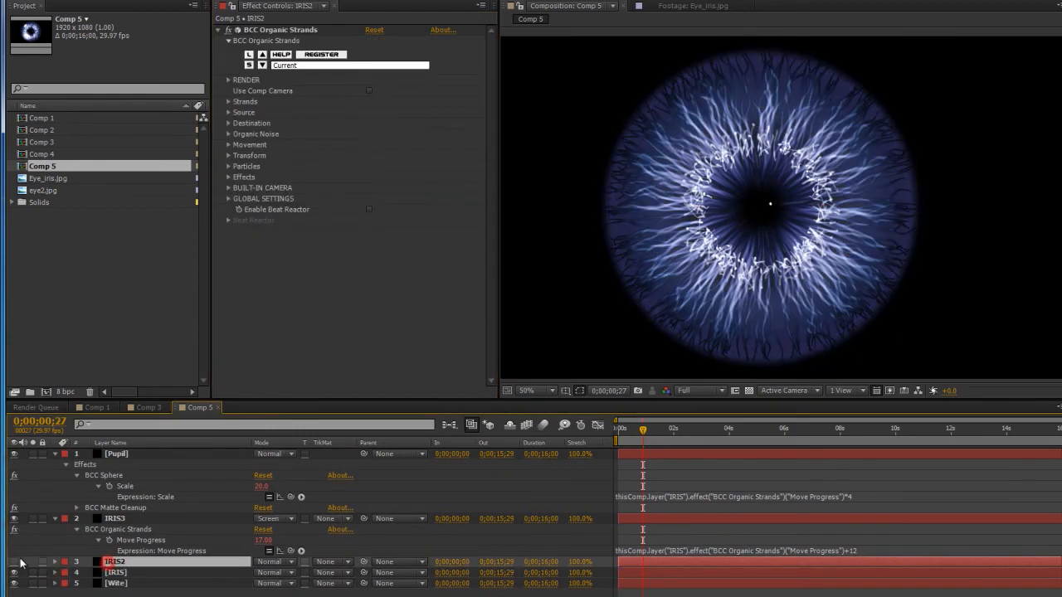
click(129, 572)
click(219, 31)
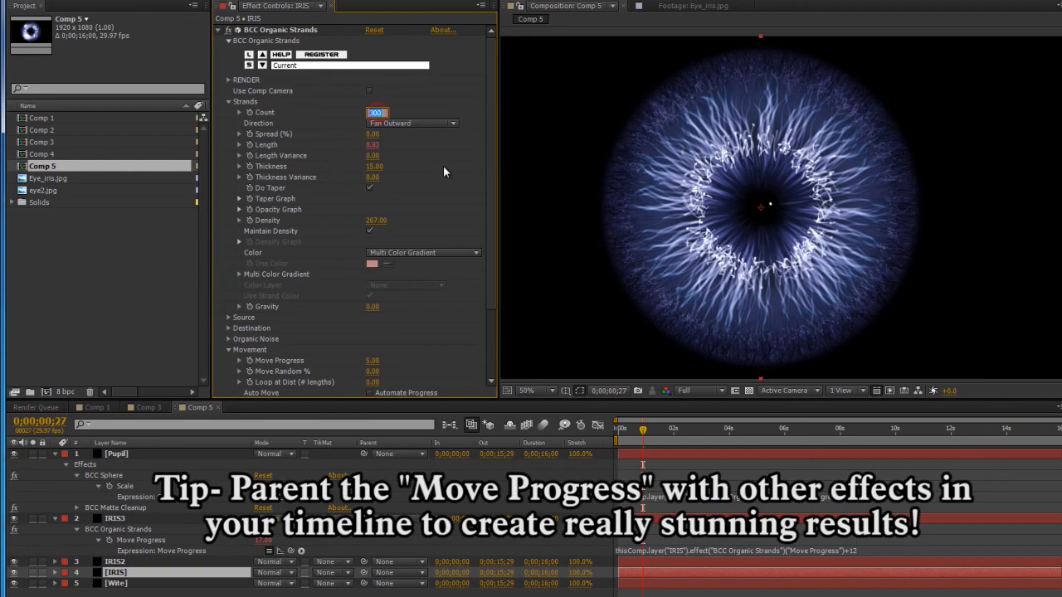